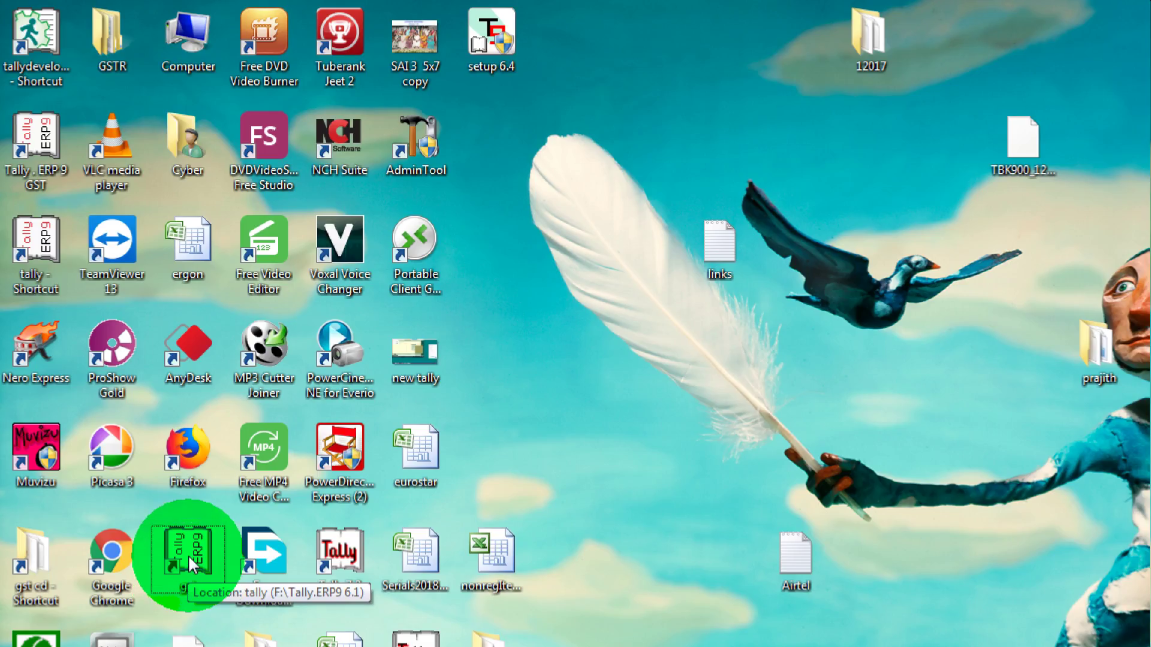
- Run the gst Tally shortcut on the desktop as administrator
right_click(188, 555)
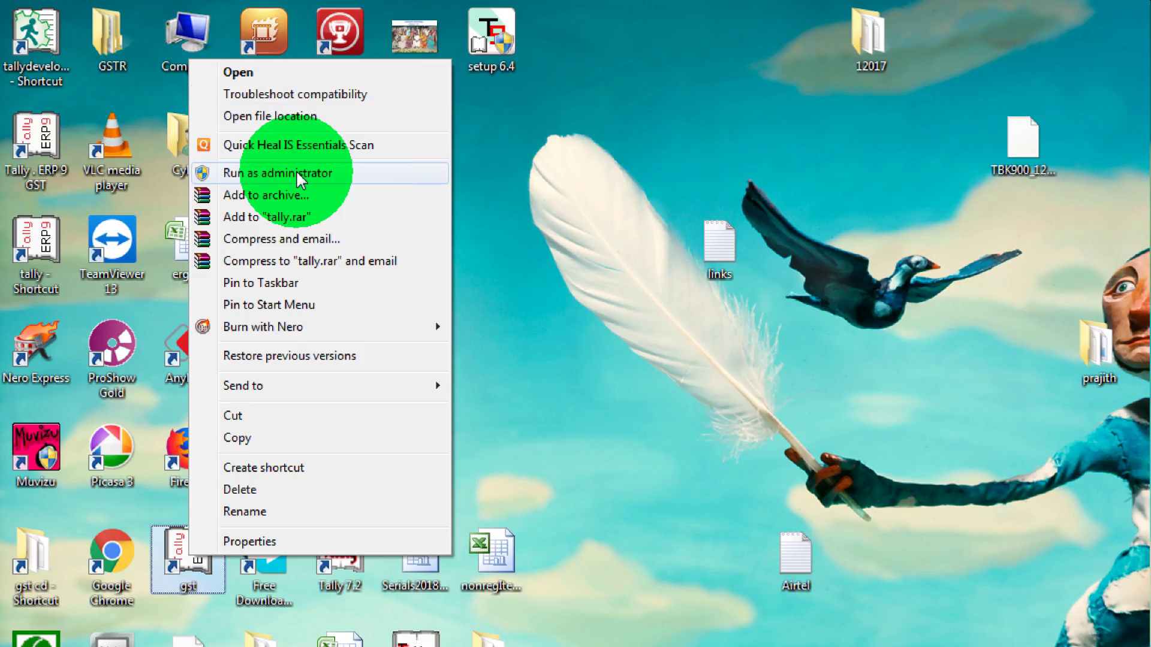
click(307, 177)
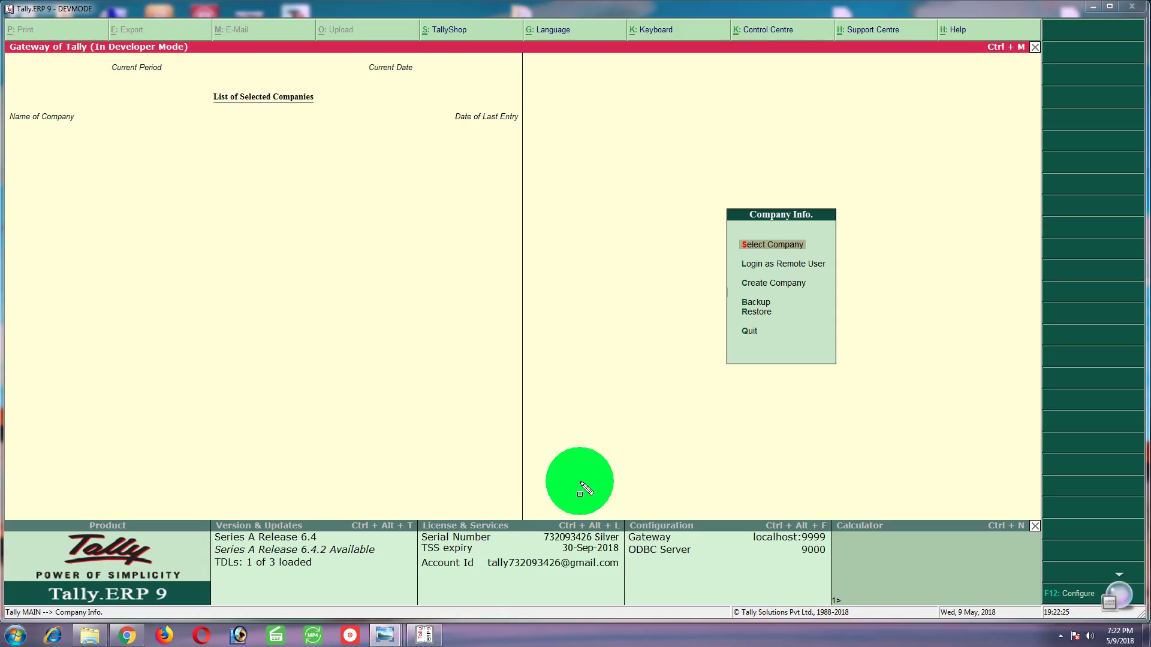
drag(422, 542, 625, 577)
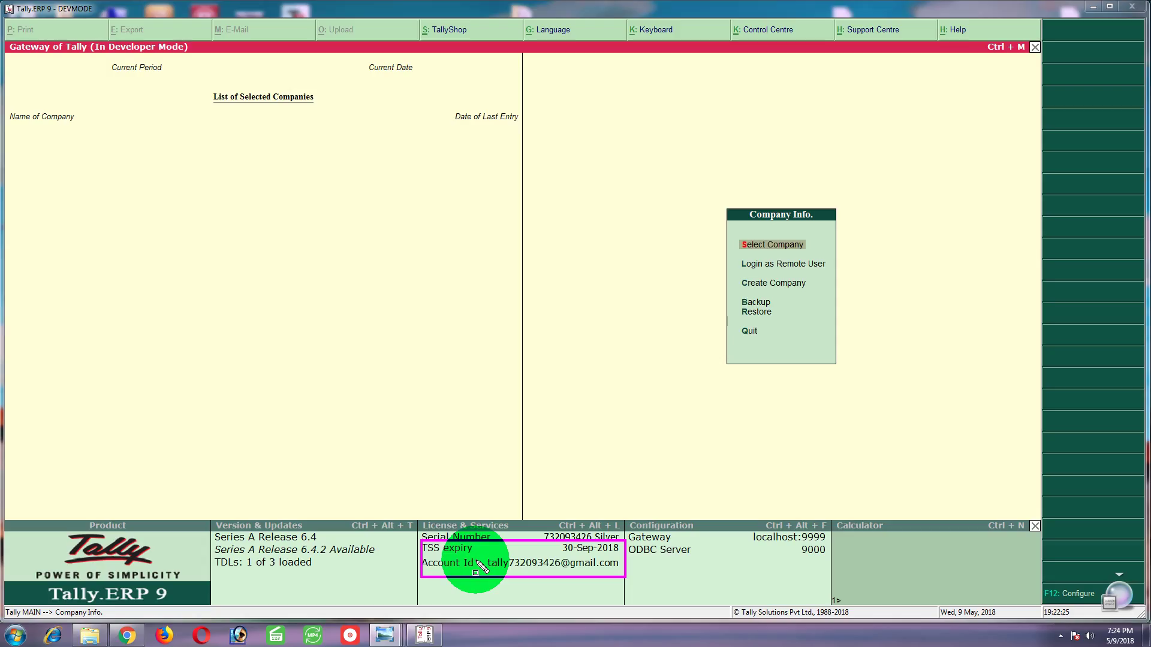
key(Escape)
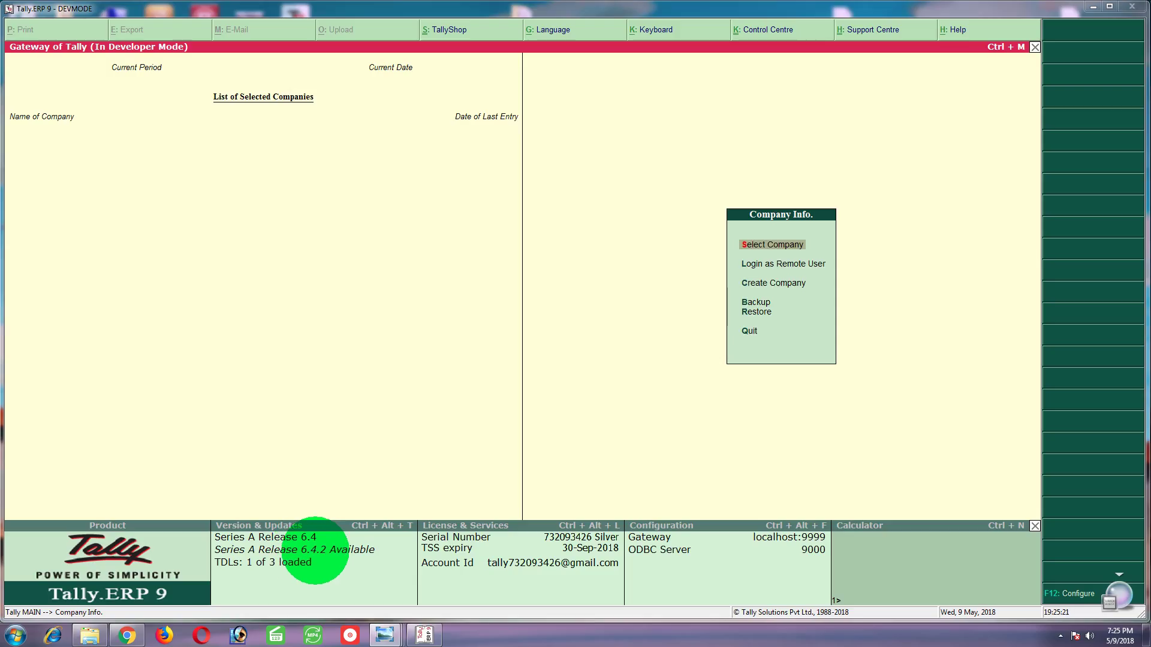
- Open the product and updates information and configure it to show all releases and additional details, both set to Yes
click(310, 548)
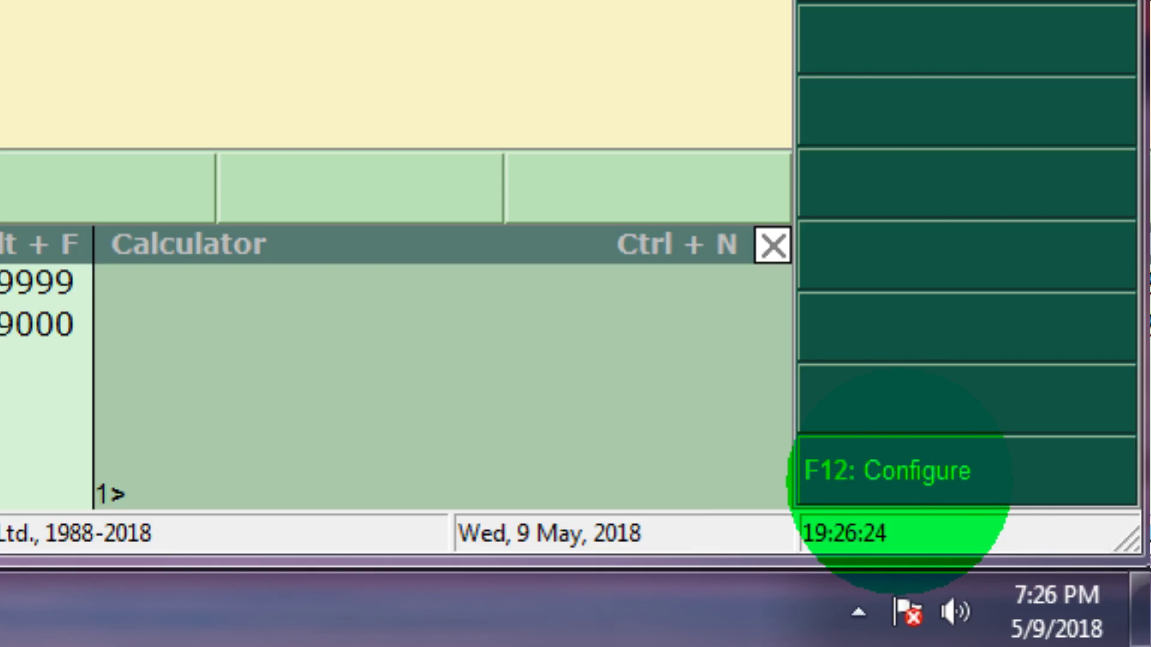
click(887, 471)
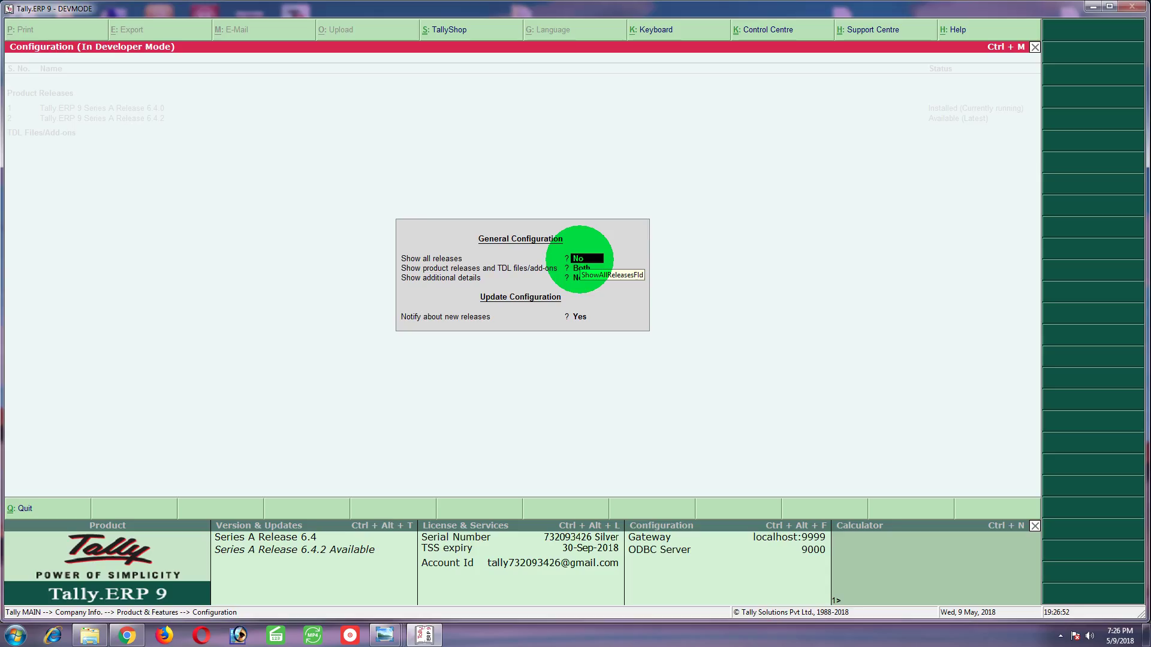
text(Y)
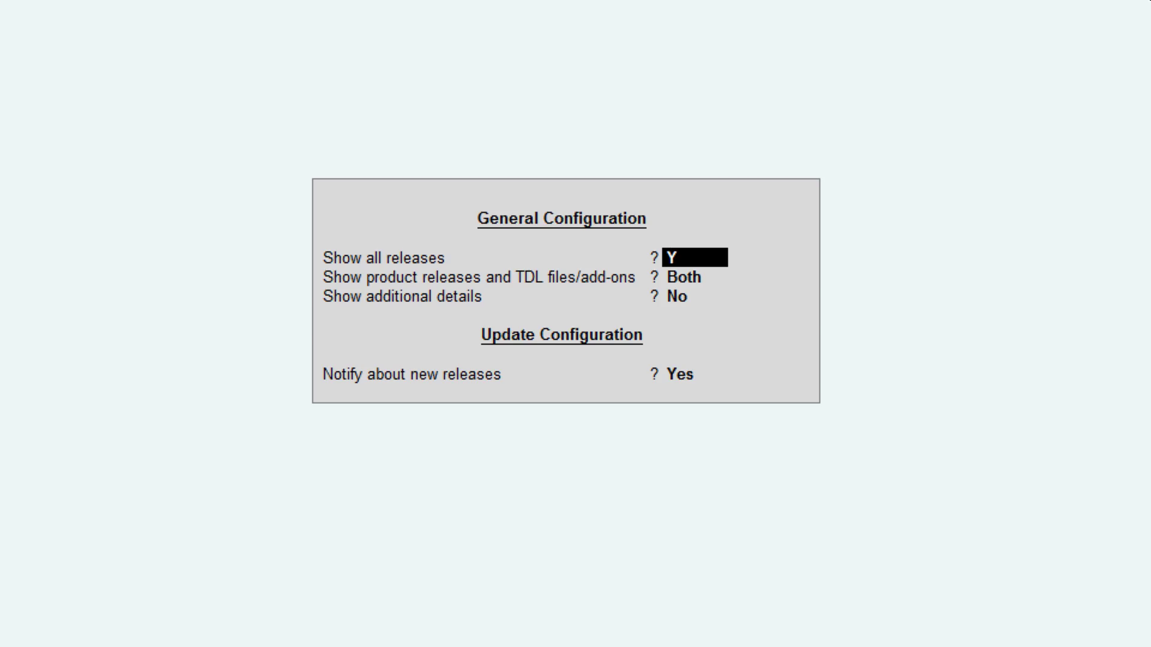
key(Return)
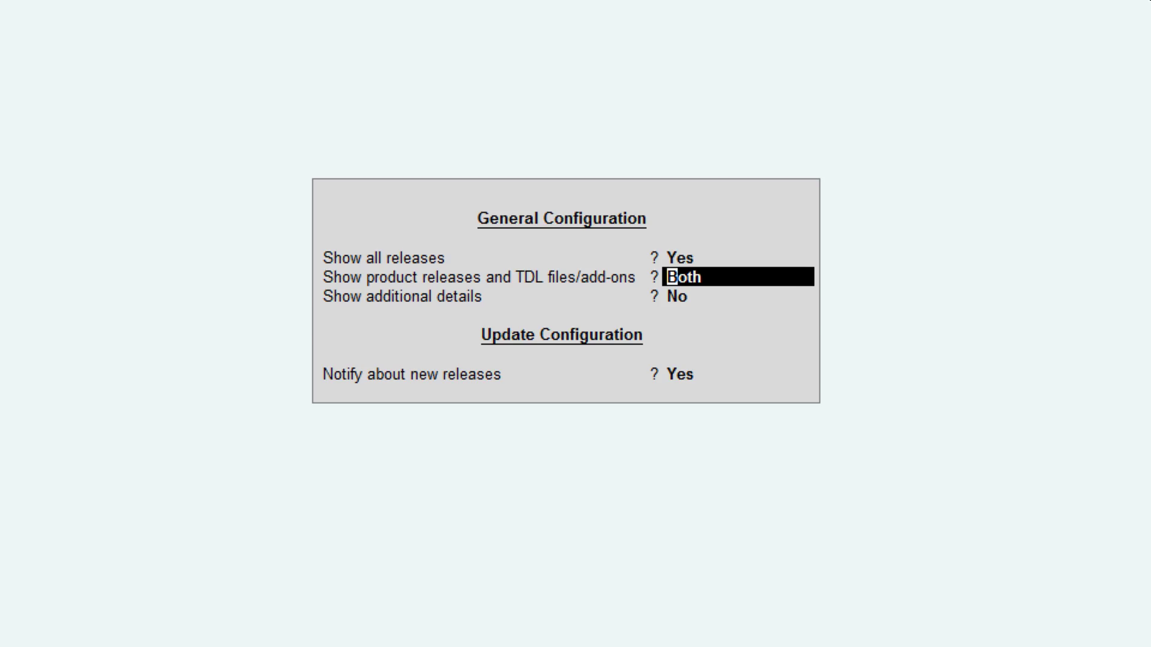
key(Return)
key(Return)
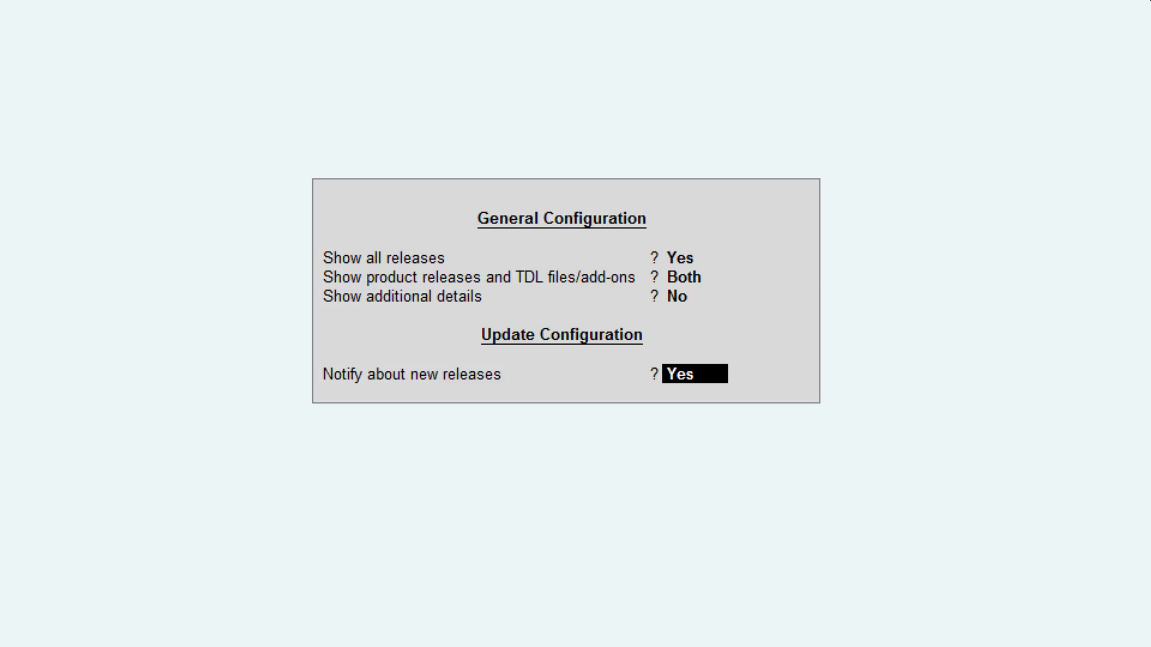
key(Up)
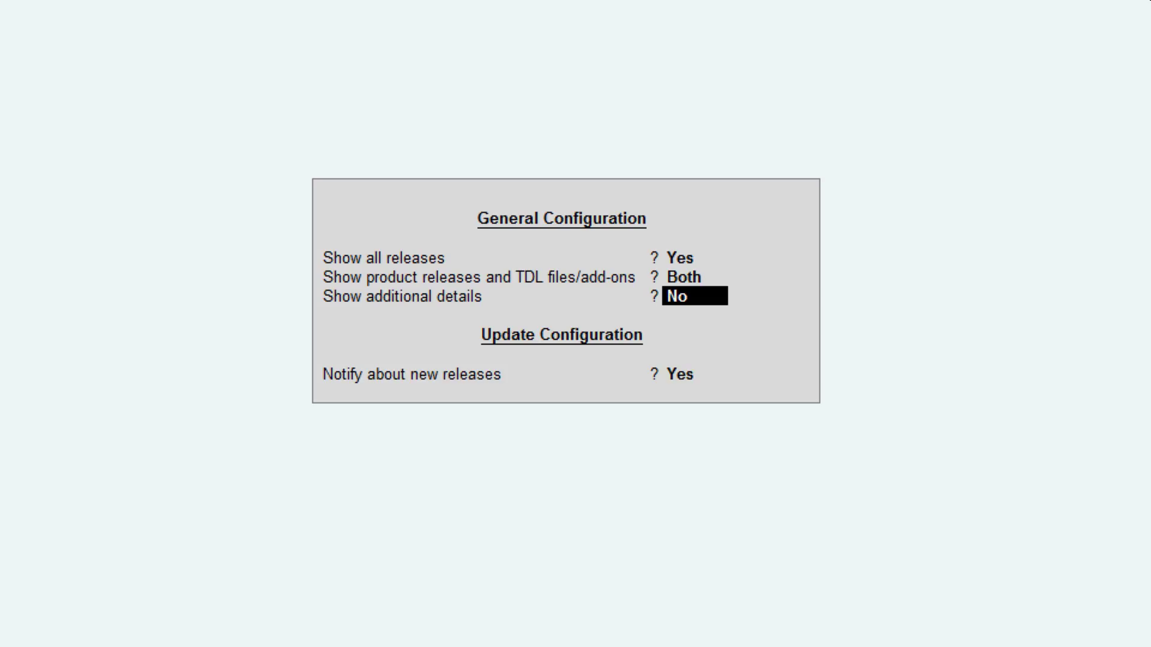
text(Y)
key(Return)
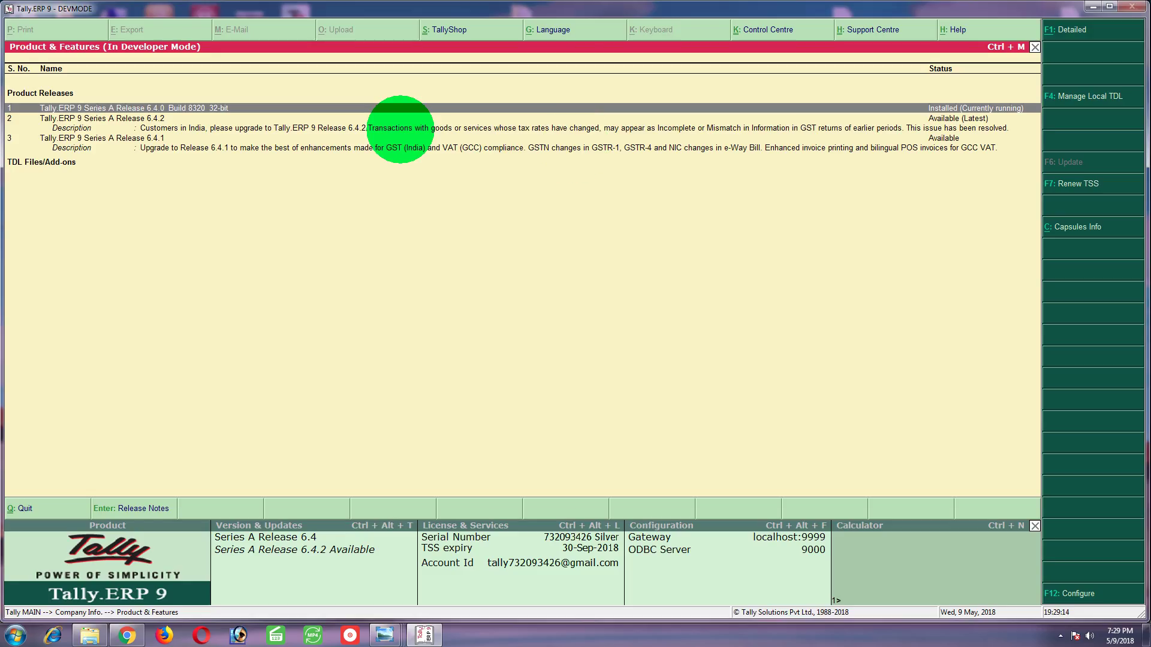
- Update to Tally.ERP 9 Series A Release 6.4.2, agreeing to the restart
click(194, 119)
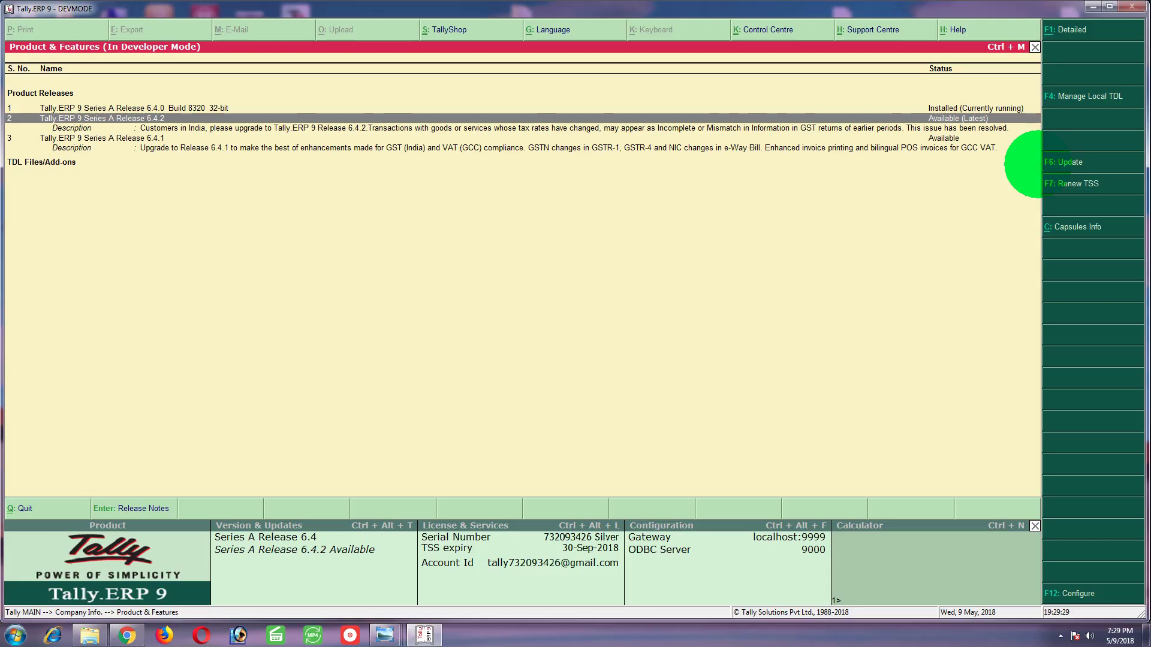
click(1073, 162)
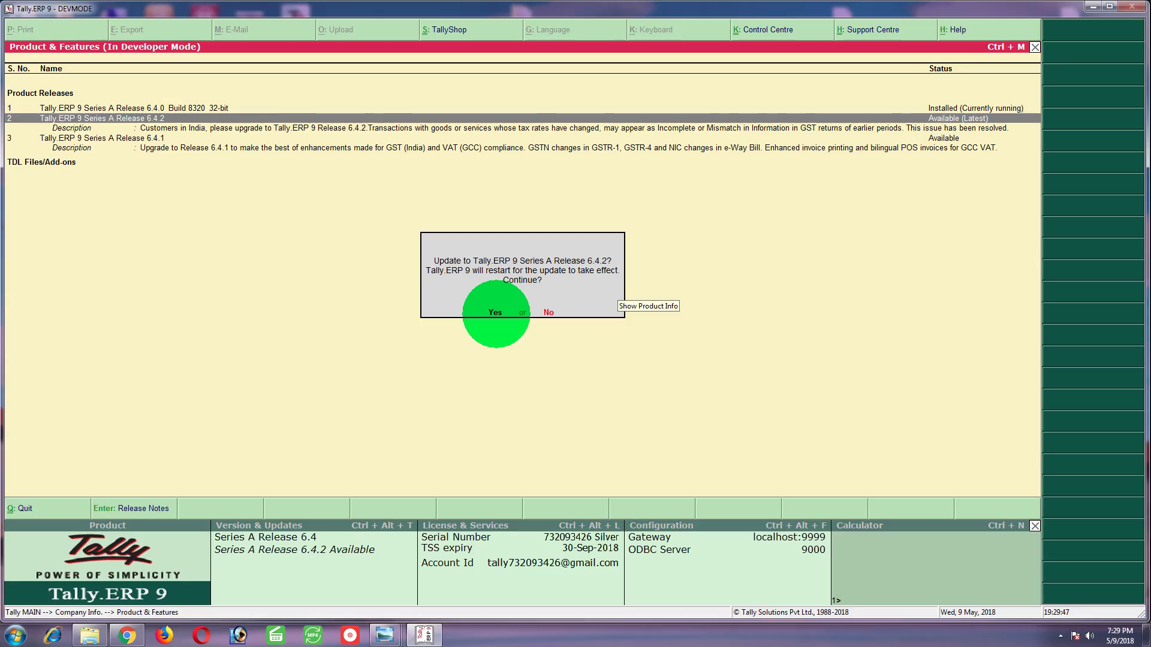
click(495, 312)
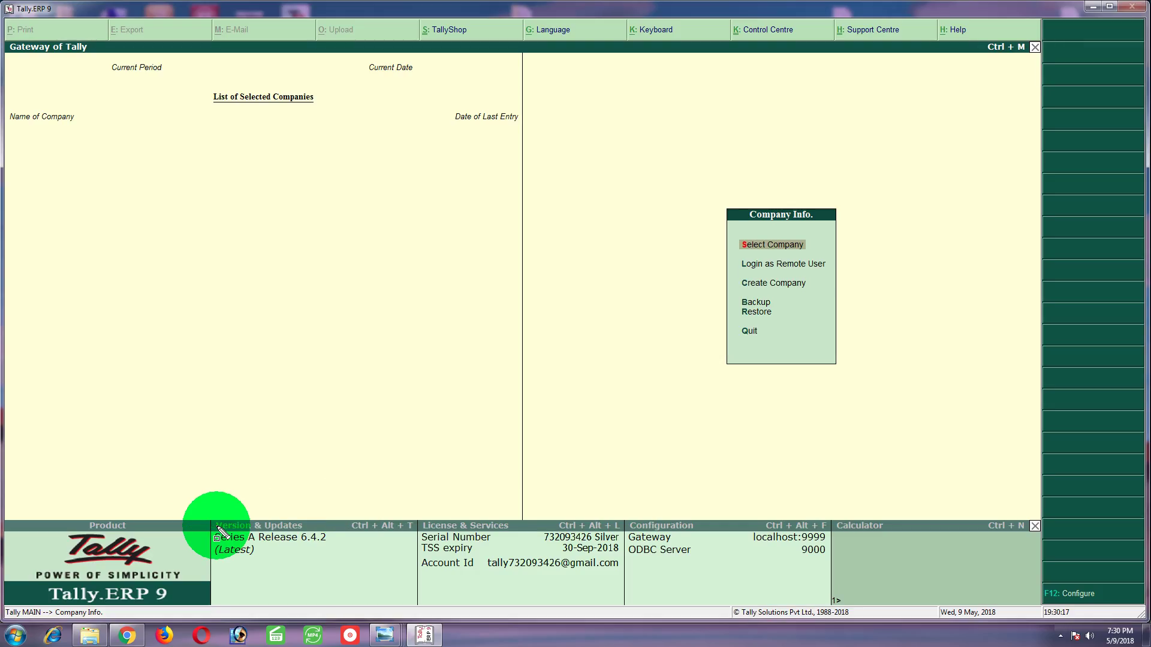
mouse_move(209, 517)
mouse_down()
mouse_move(222, 599)
mouse_move(417, 568)
mouse_up()
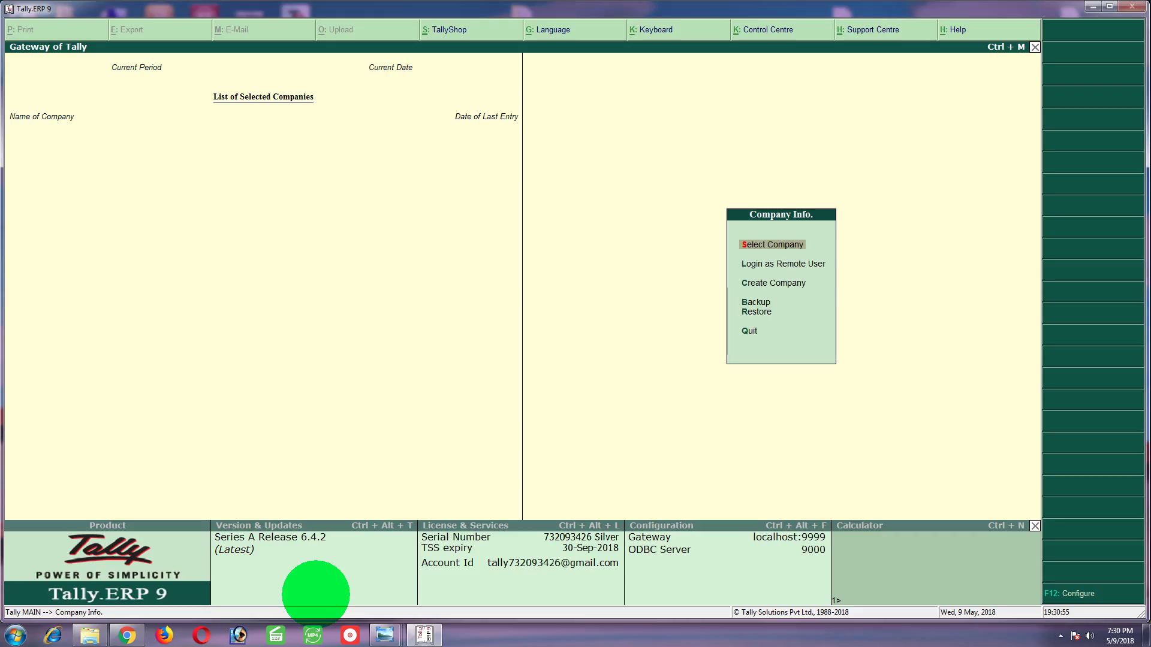
key(Return)
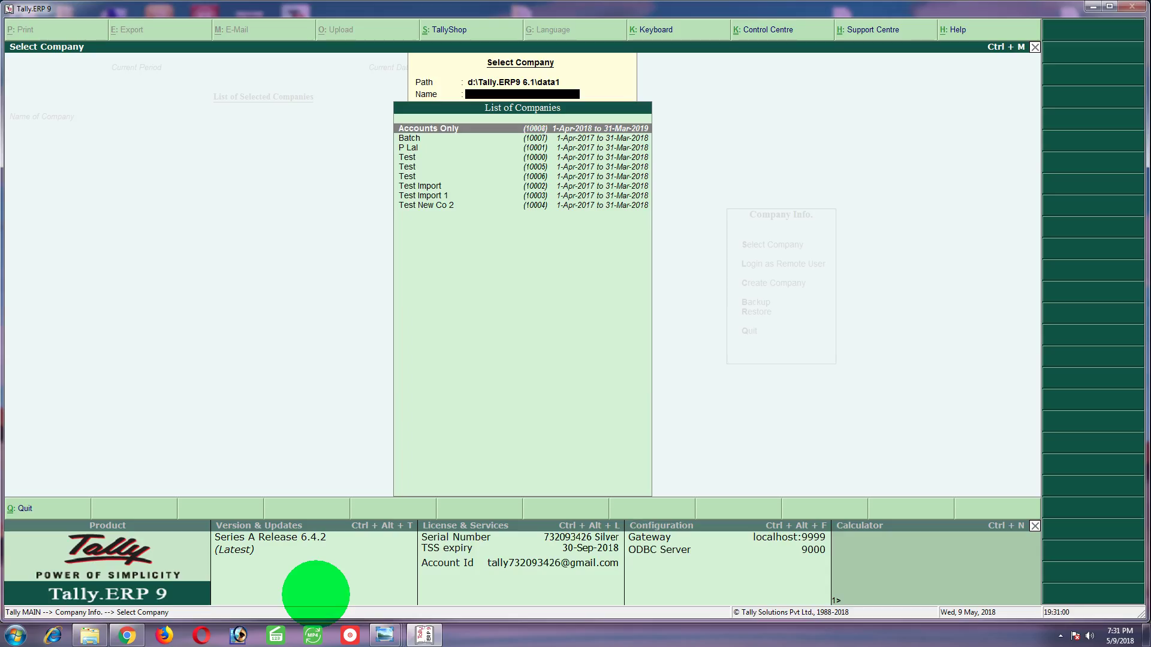
key(BackSpace)
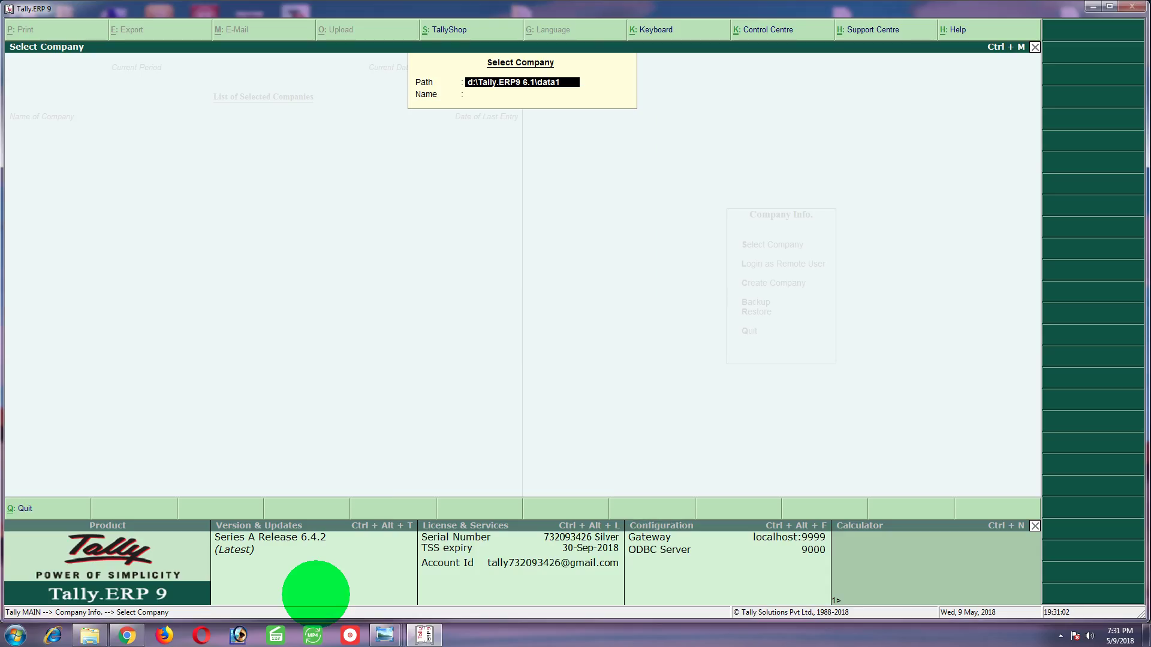
key(Return)
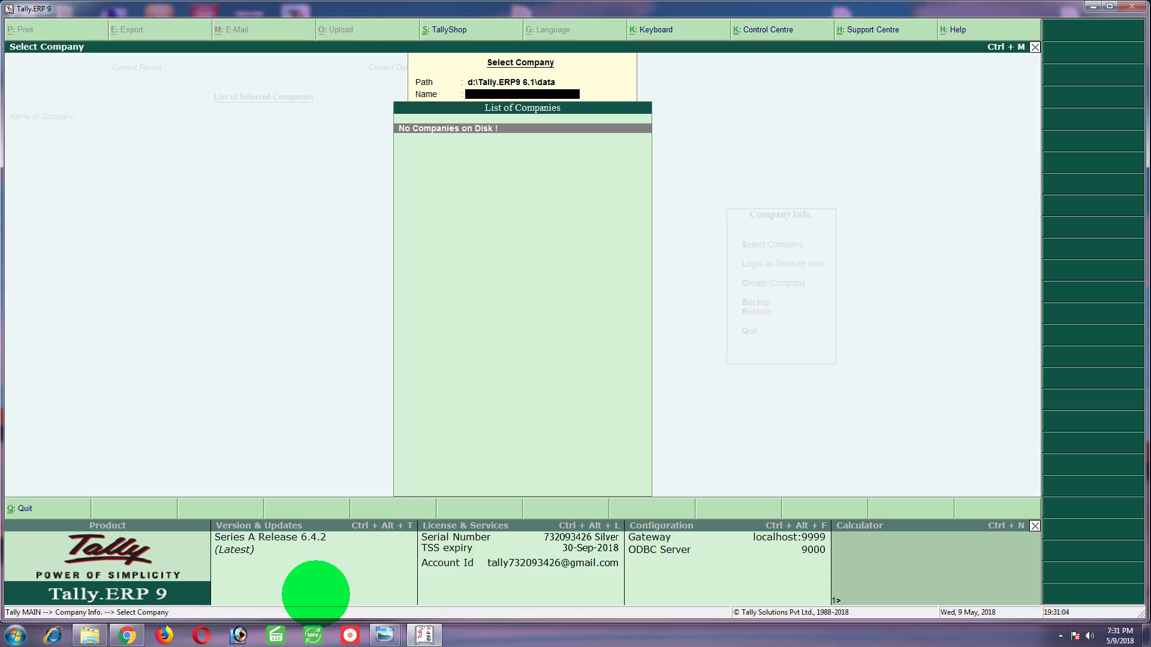
key(Escape)
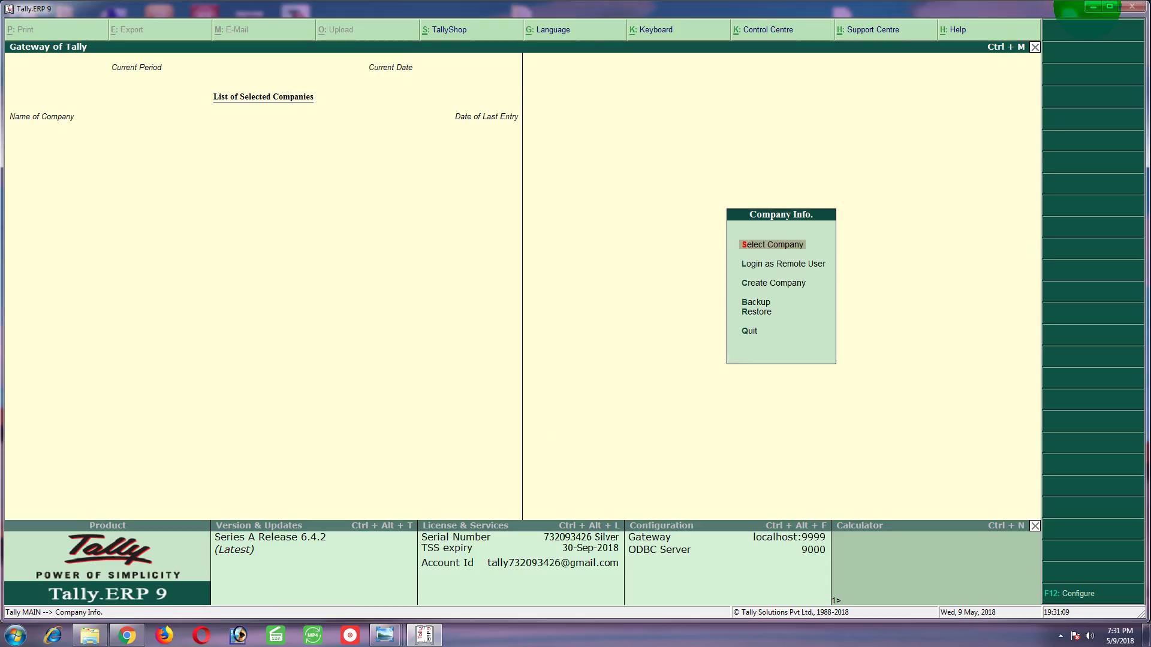
- Switch to the desktop and open the properties of the Tally.ERP 9 GST shortcut
click(1093, 7)
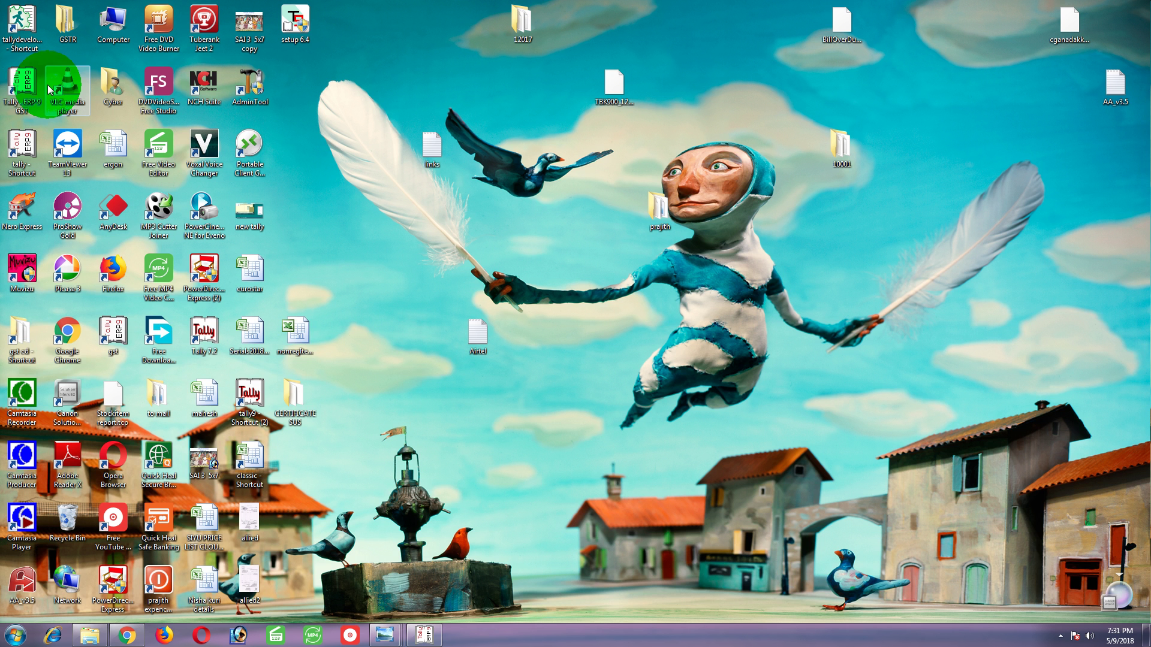
right_click(28, 88)
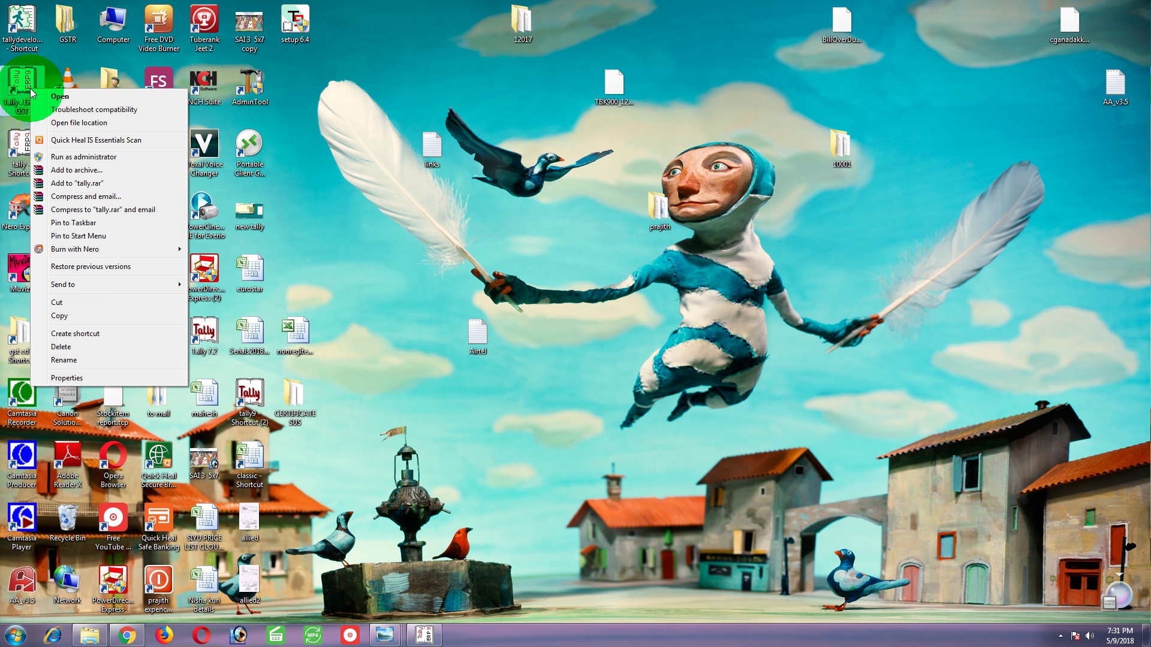
click(67, 377)
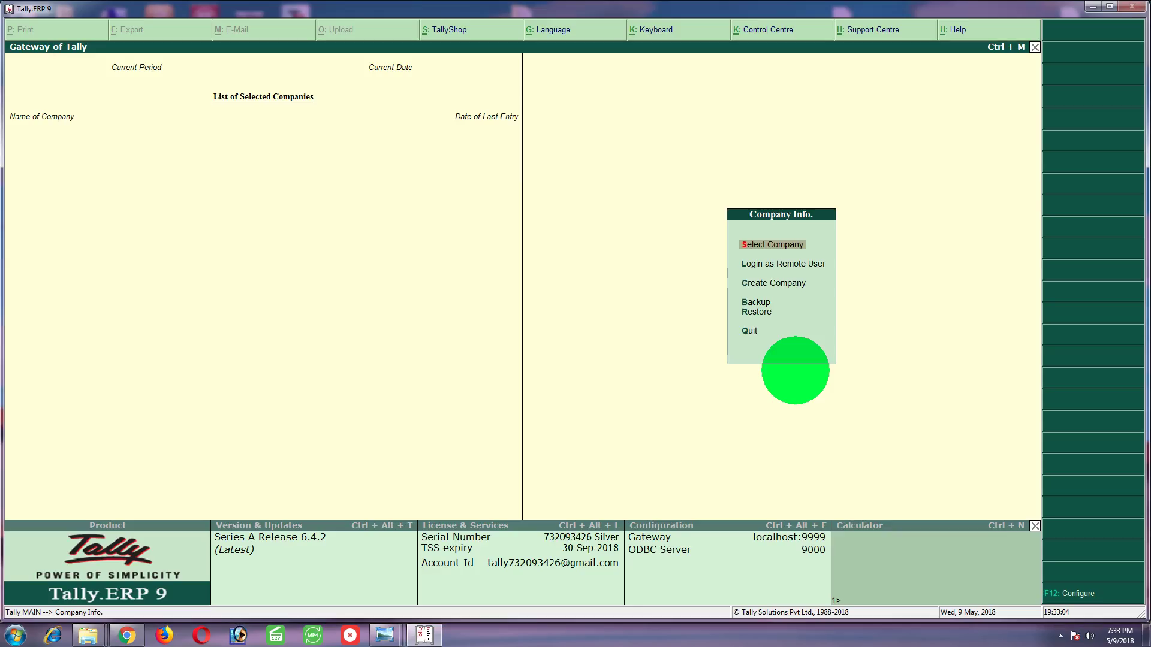
- Load the company V-Soft Info Solutions(2017-18) and log in to it
key(Return)
key(Return)
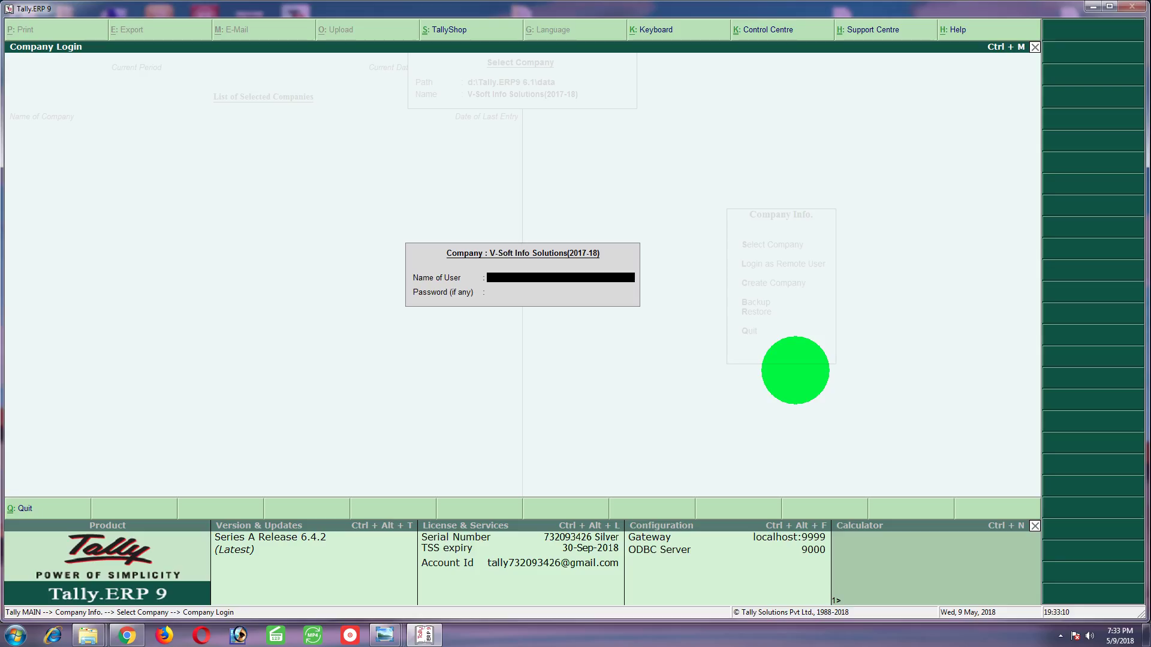
key(Return)
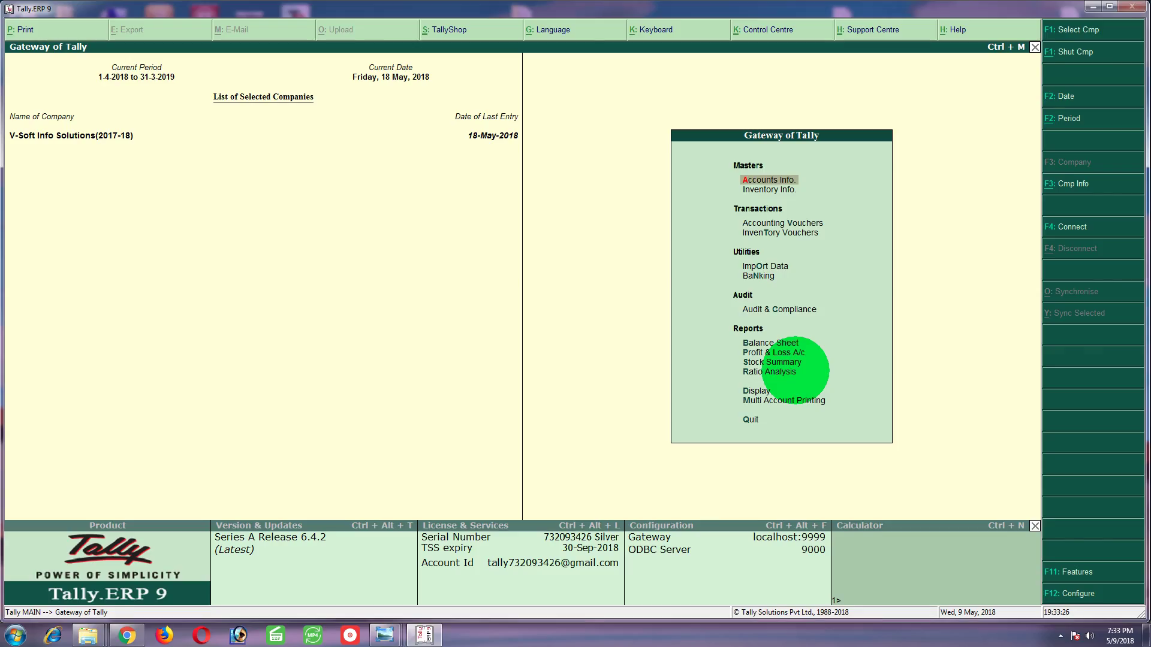
- In the company's statutory and taxation features, set the set/alter GST details option to Yes to open its GST details
key(F11)
key(Down)
key(Down)
key(Down)
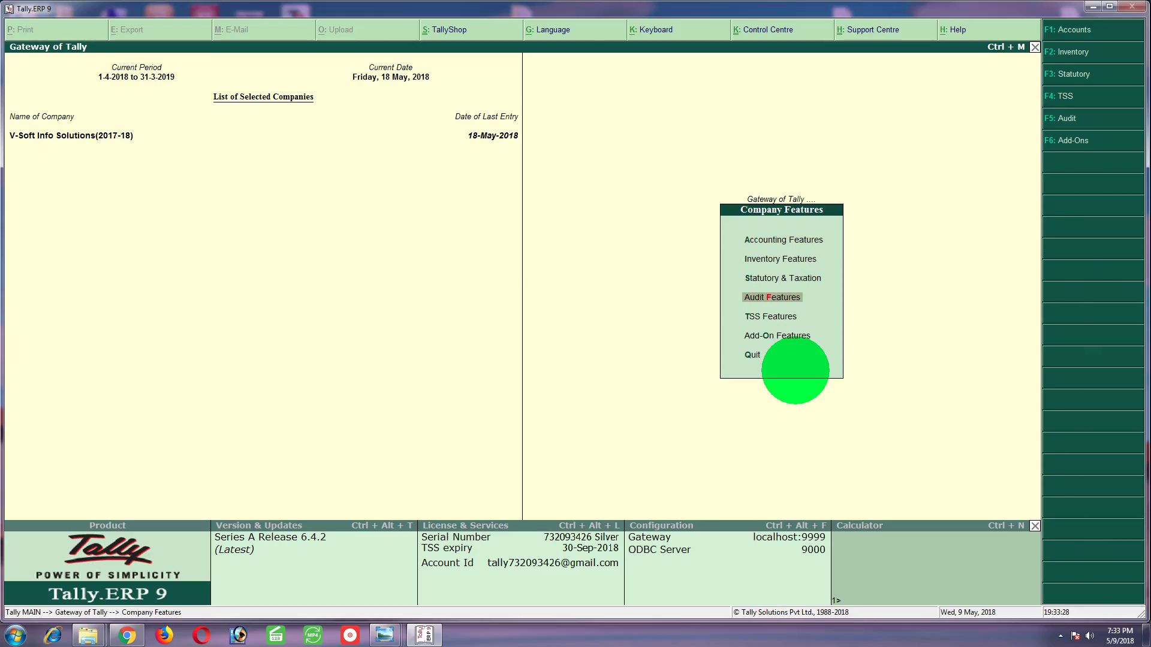
key(Up)
key(Return)
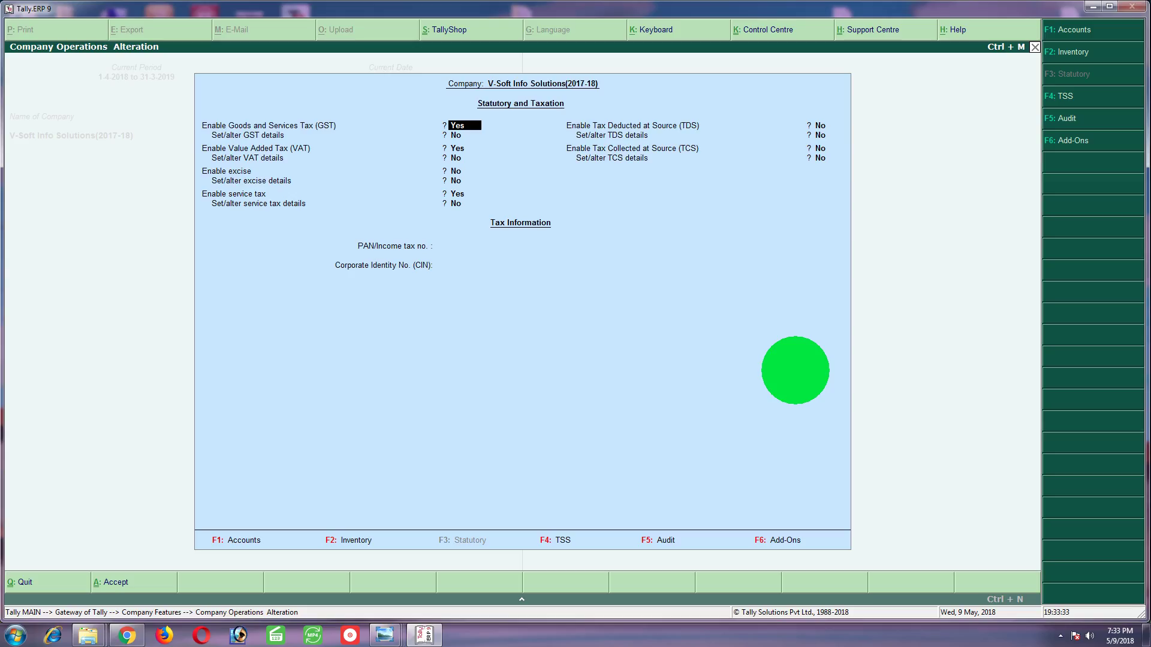
key(Return)
text(y)
key(Return)
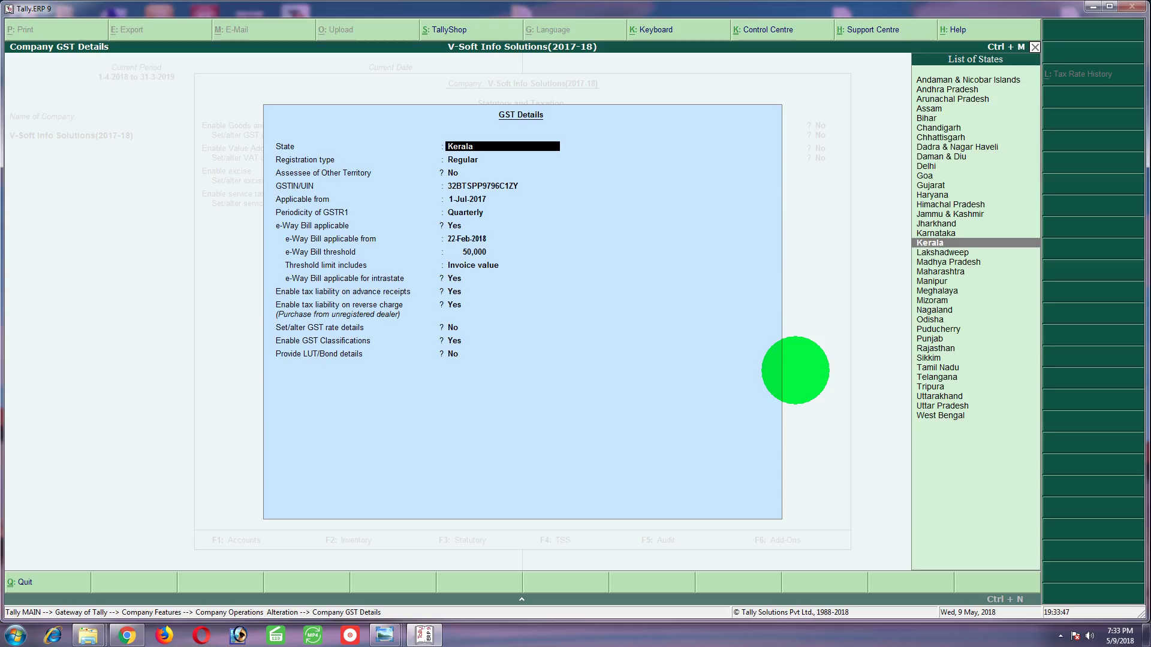
- Review the company's GST details from state and registration type through GSTR1 periodicity to the e-Way Bill start date and threshold
key(Return)
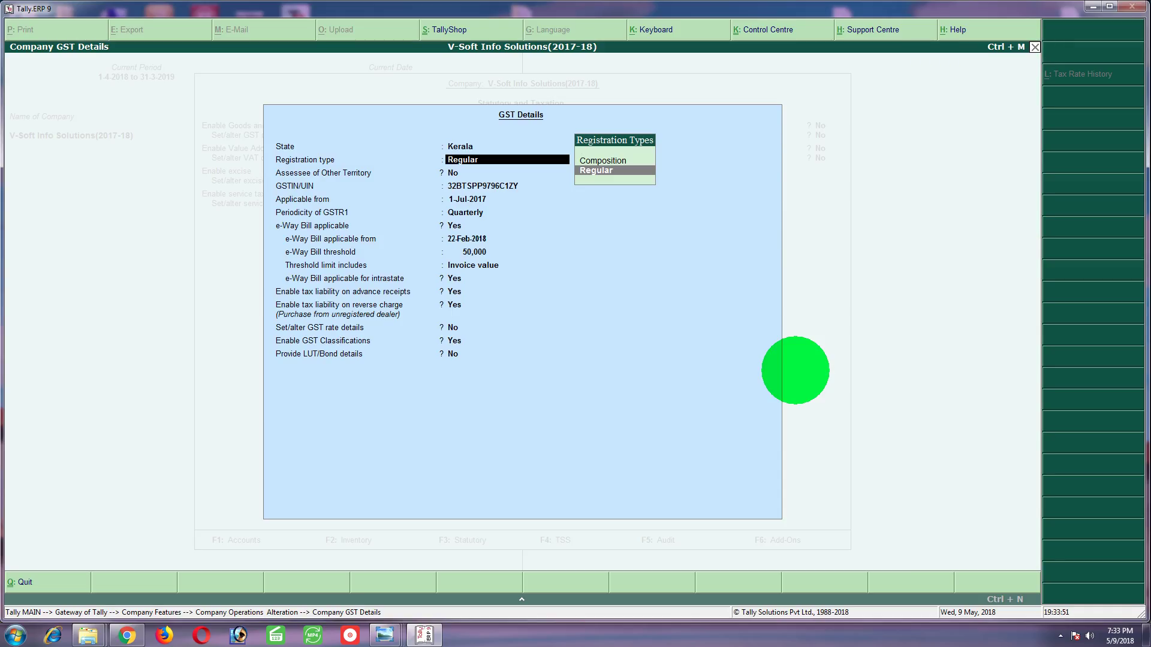
key(Return)
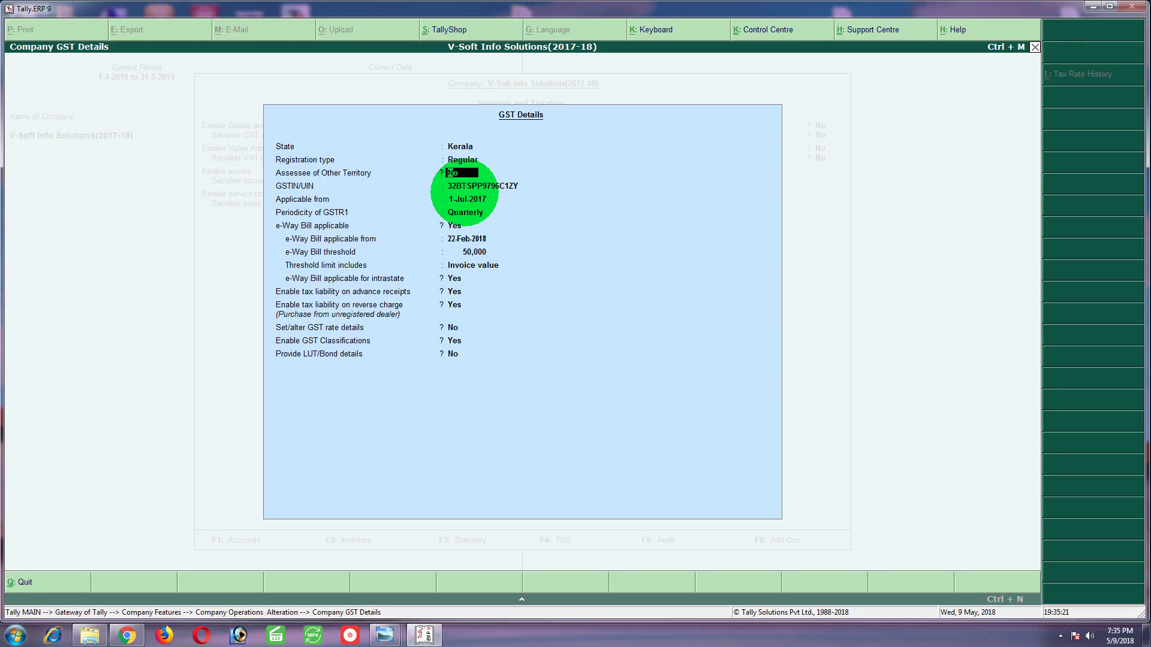
click(464, 213)
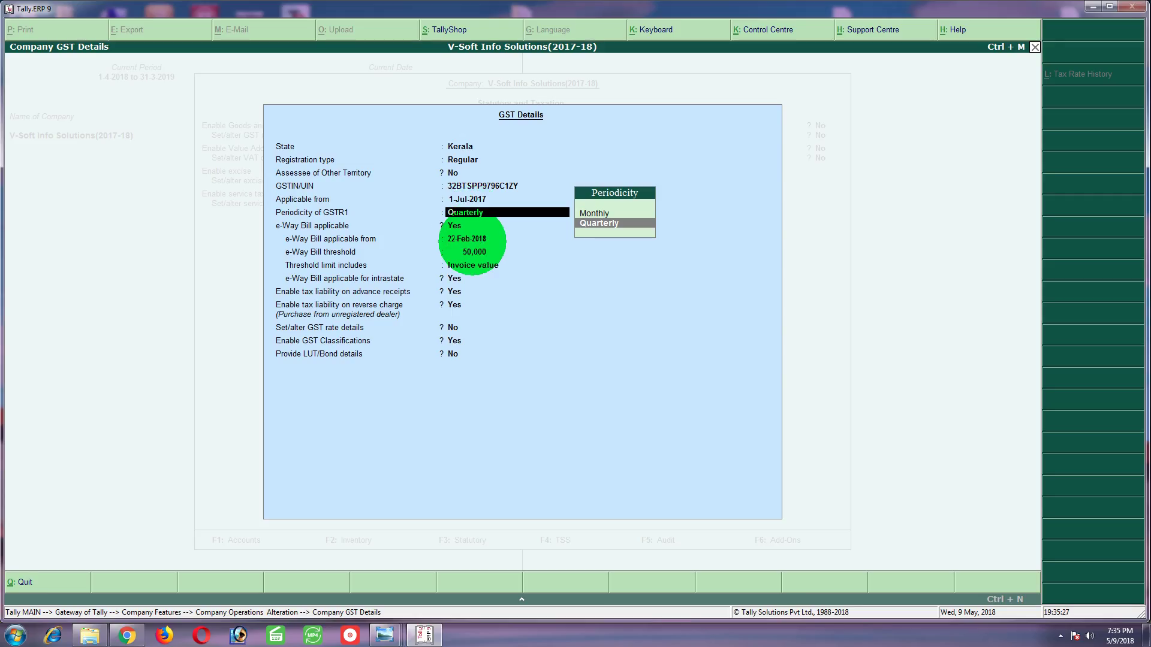
key(Return)
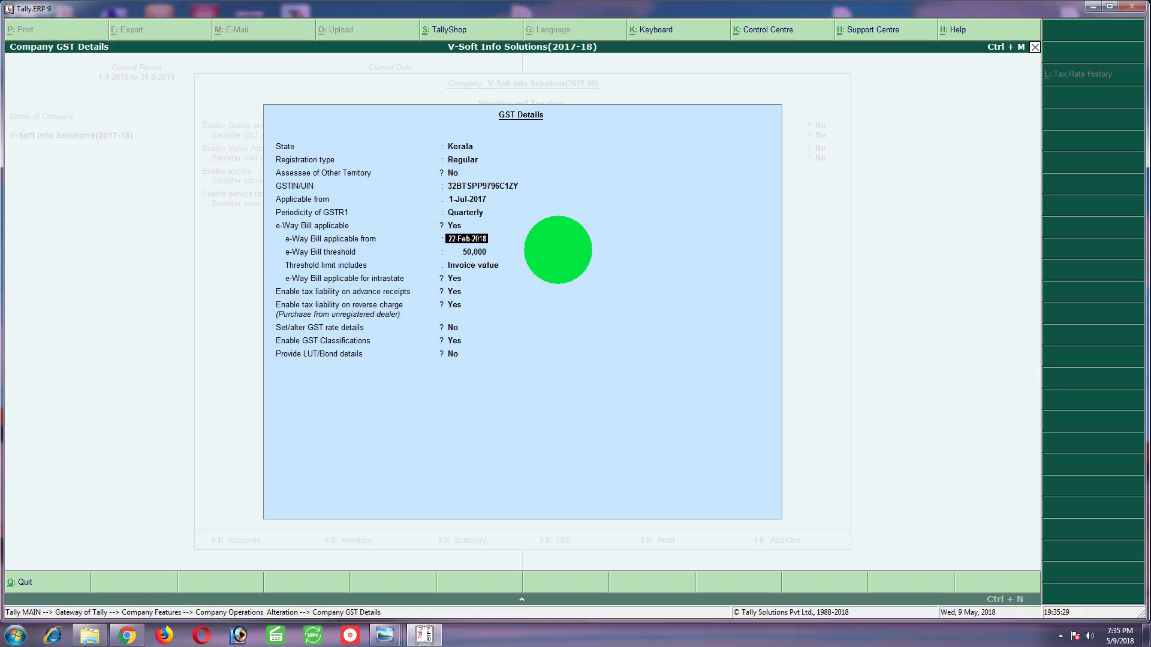
key(Return)
key(Return)
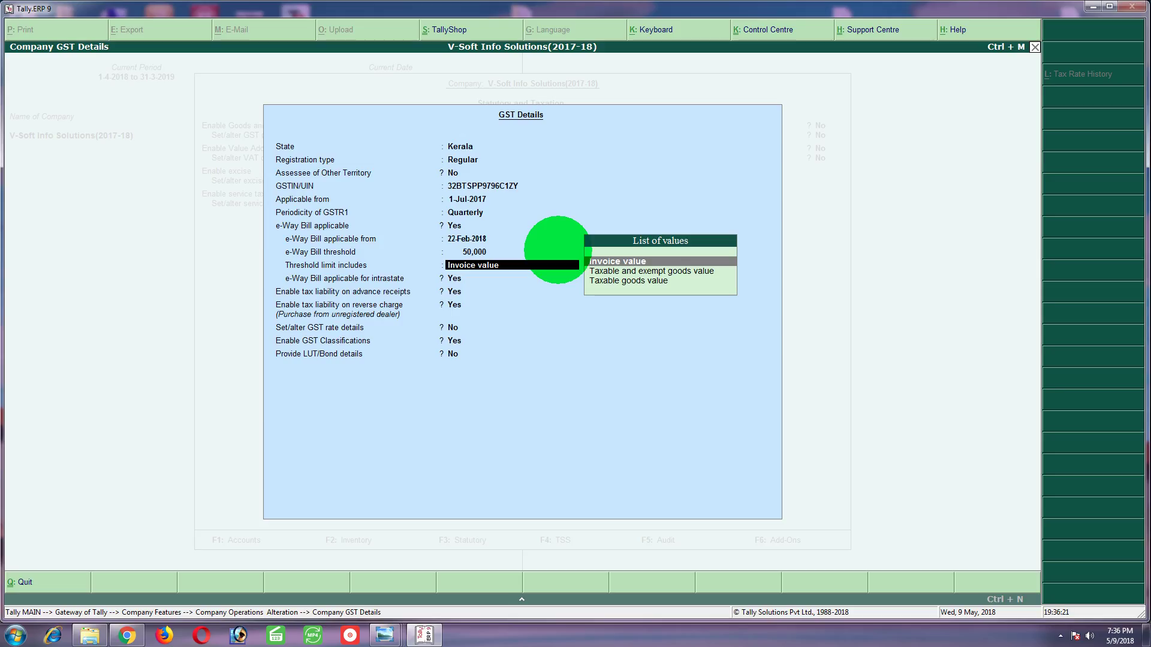
- Examine the available options for what the e-Way Bill threshold limit includes
key(Down)
key(Down)
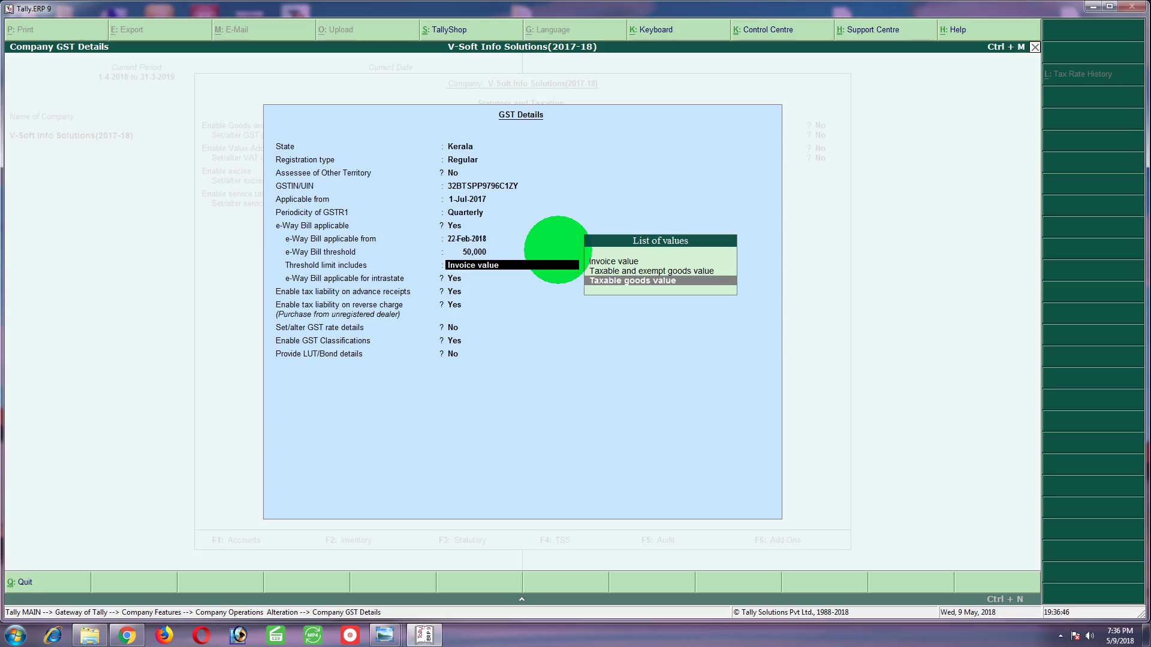
key(Up)
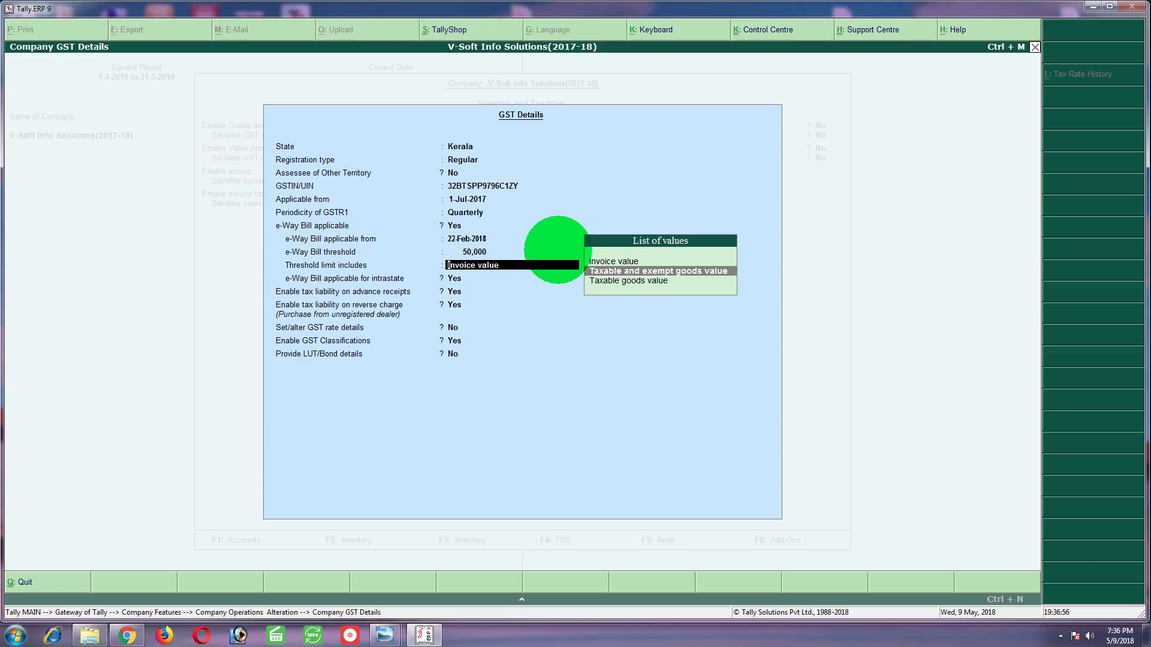
key(Up)
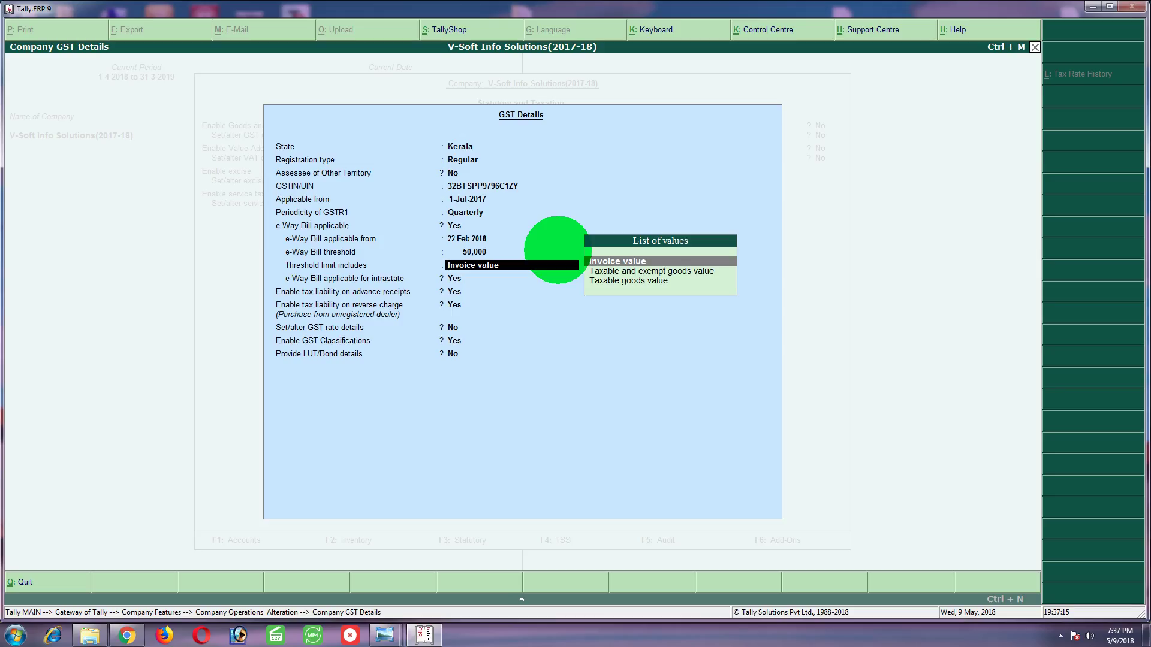
- Keep Invoice value as the threshold limit basis, accept the remaining GST details, save the statutory features and return to the Gateway of Tally
key(Return)
key(Return)
key(Return)
key(Return)
key(Return)
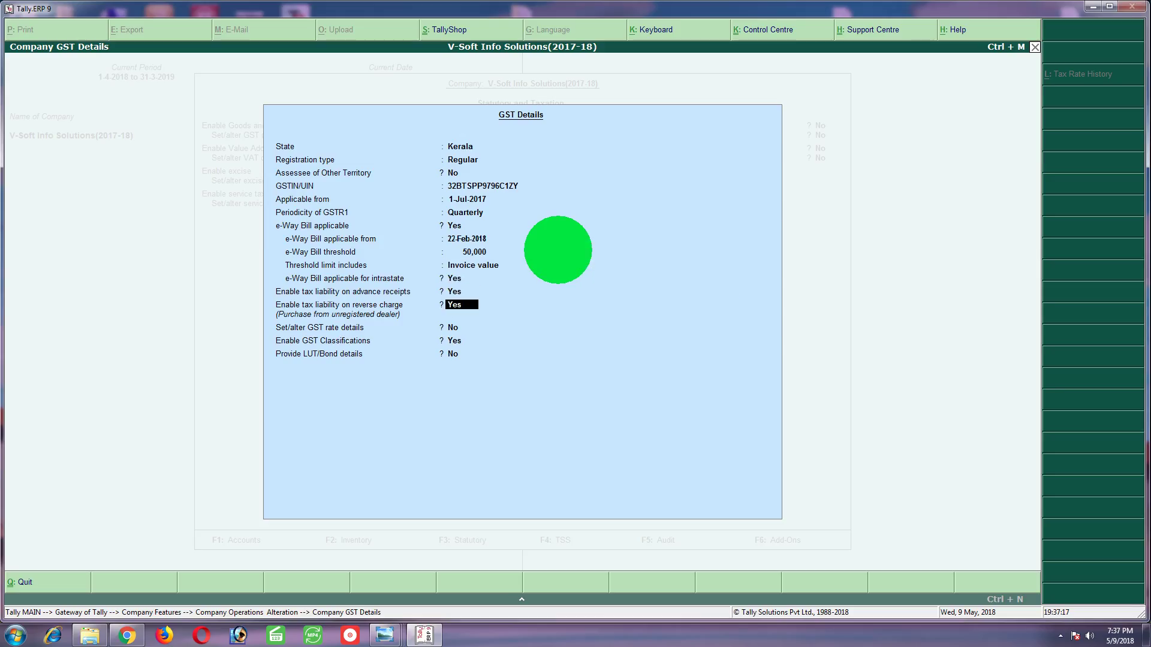
key(Return)
key(Return)
key(Return)
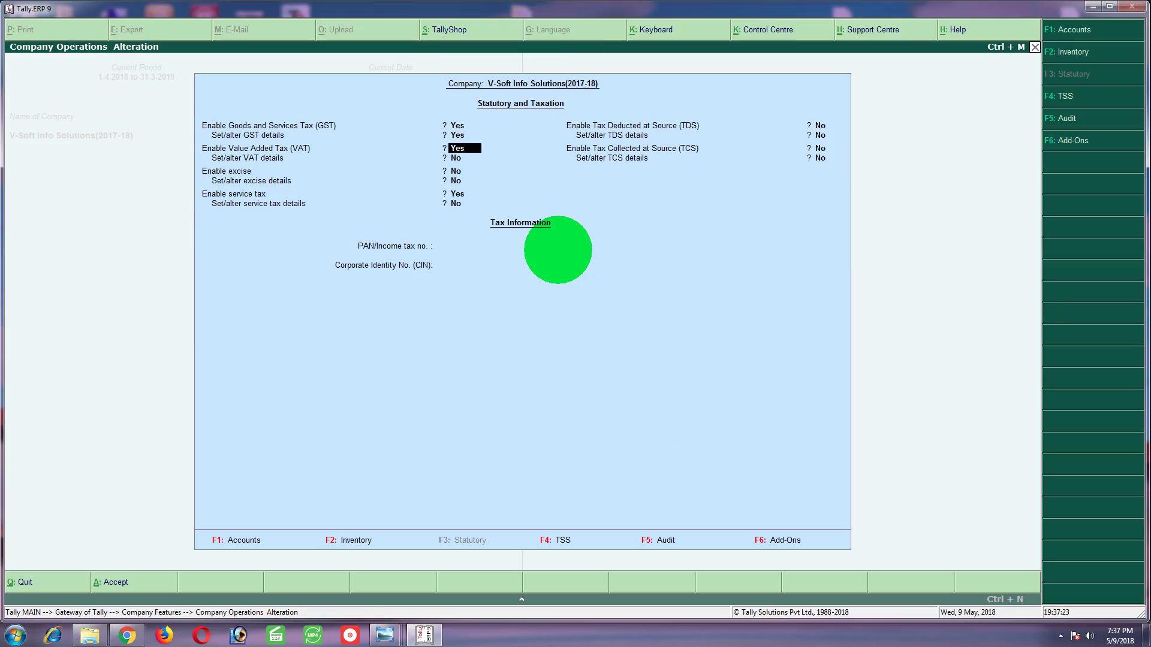
key(ctrl+a)
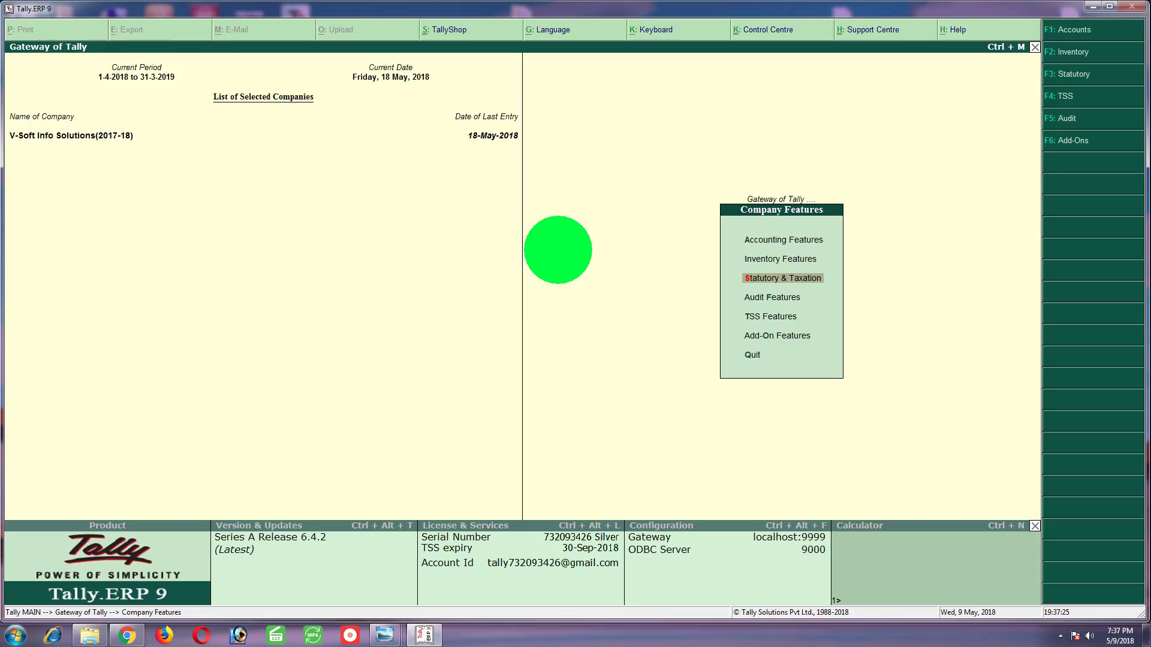
key(Escape)
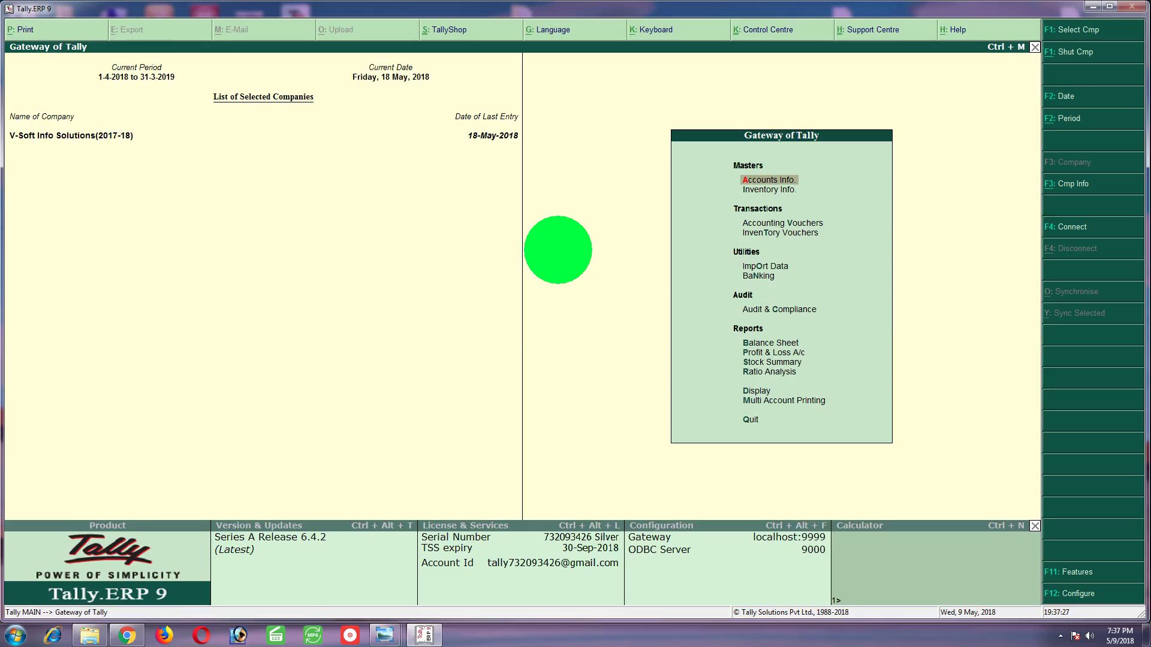
- Start a new accounting voucher of type Sales for the party Alfa, leaving the despatch and order details blank
key(Down)
key(v)
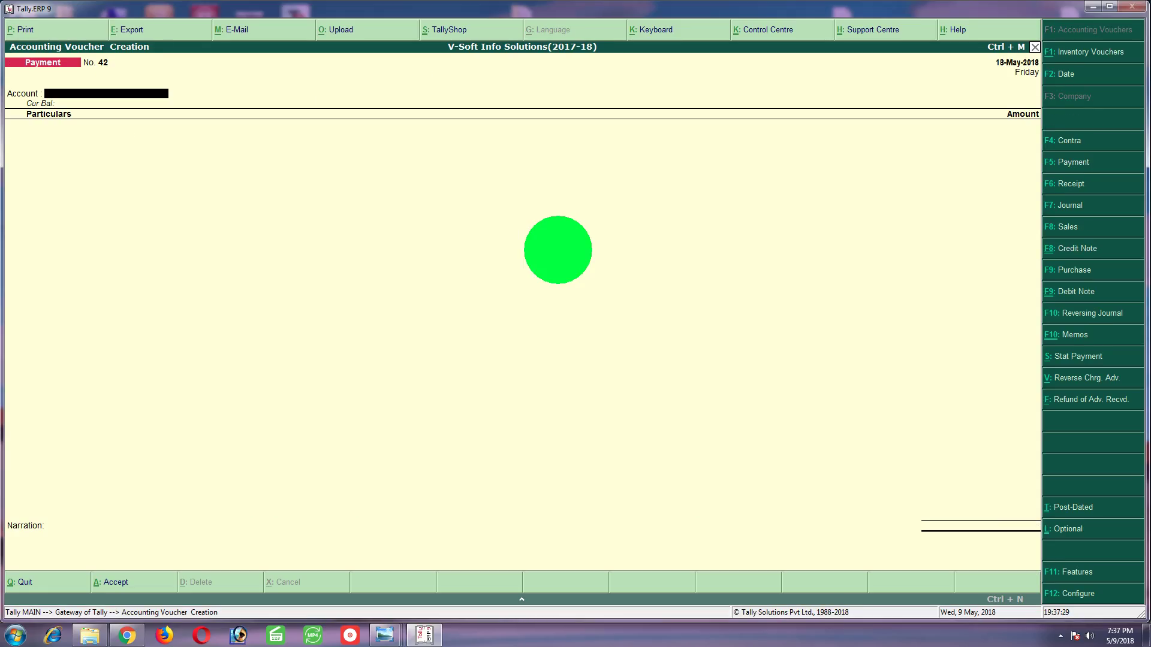
key(F8)
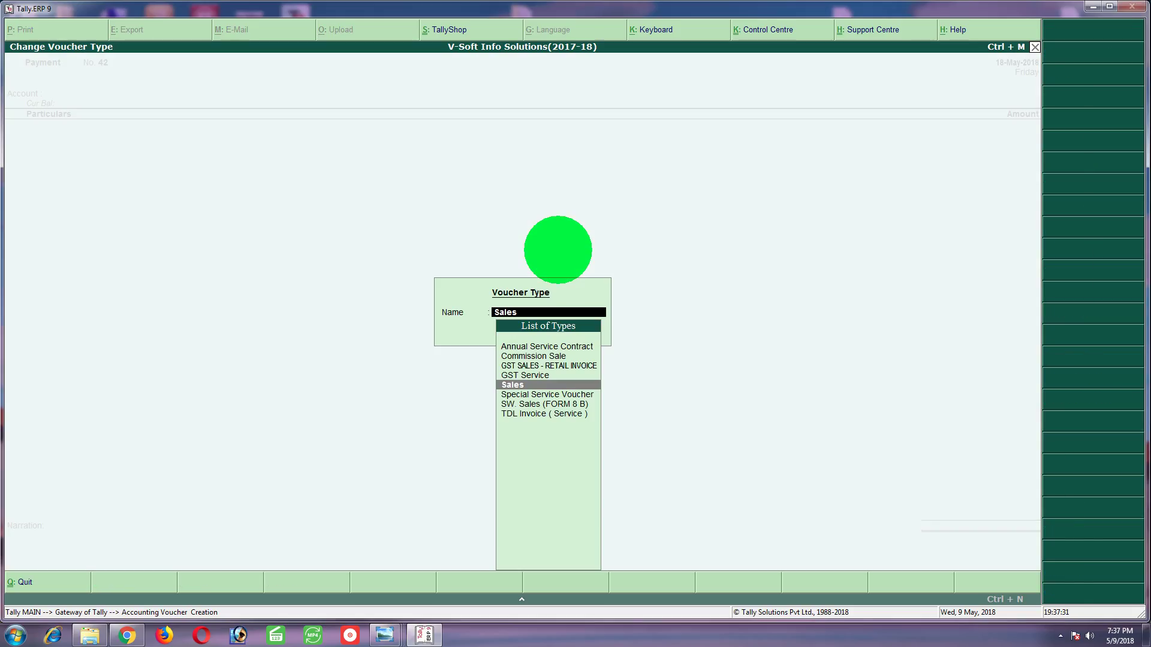
key(Return)
key(Return)
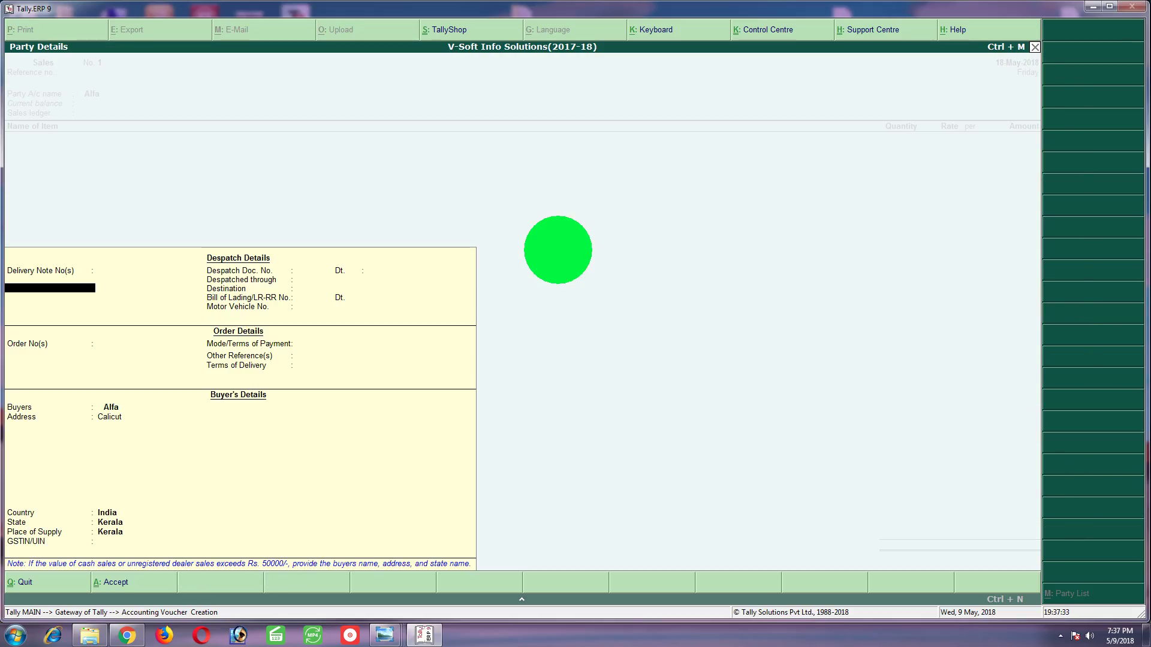
key(Return)
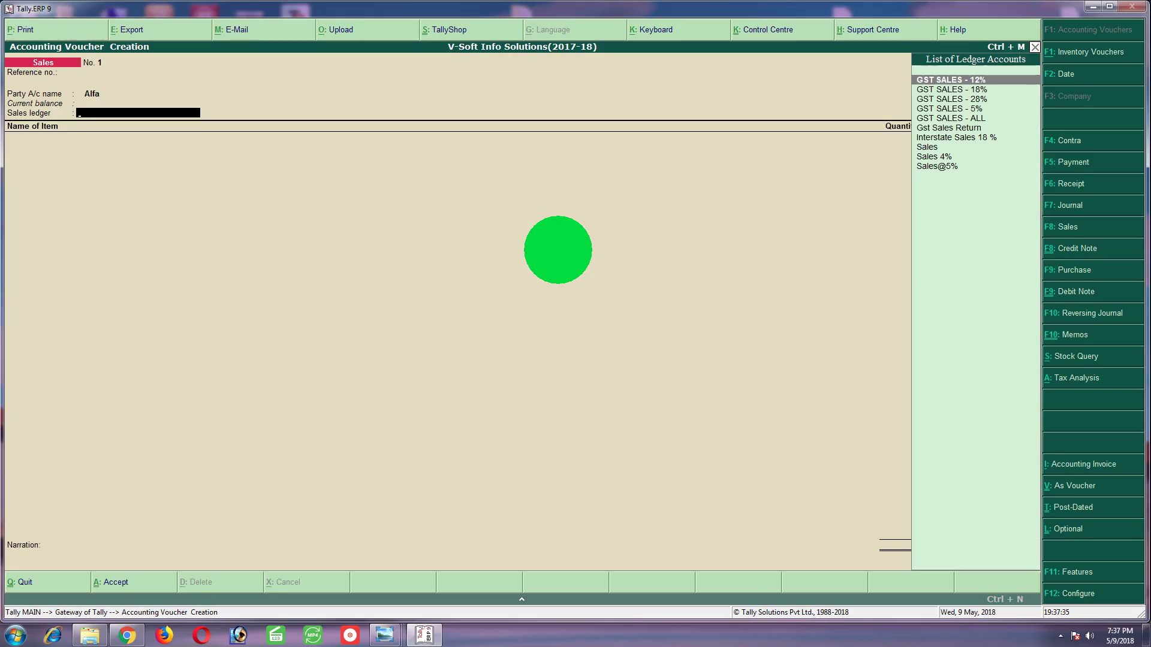
- Set the voucher's sales ledger to GST SALES - ALL
key(Down)
key(Down)
key(Down)
key(Down)
key(Return)
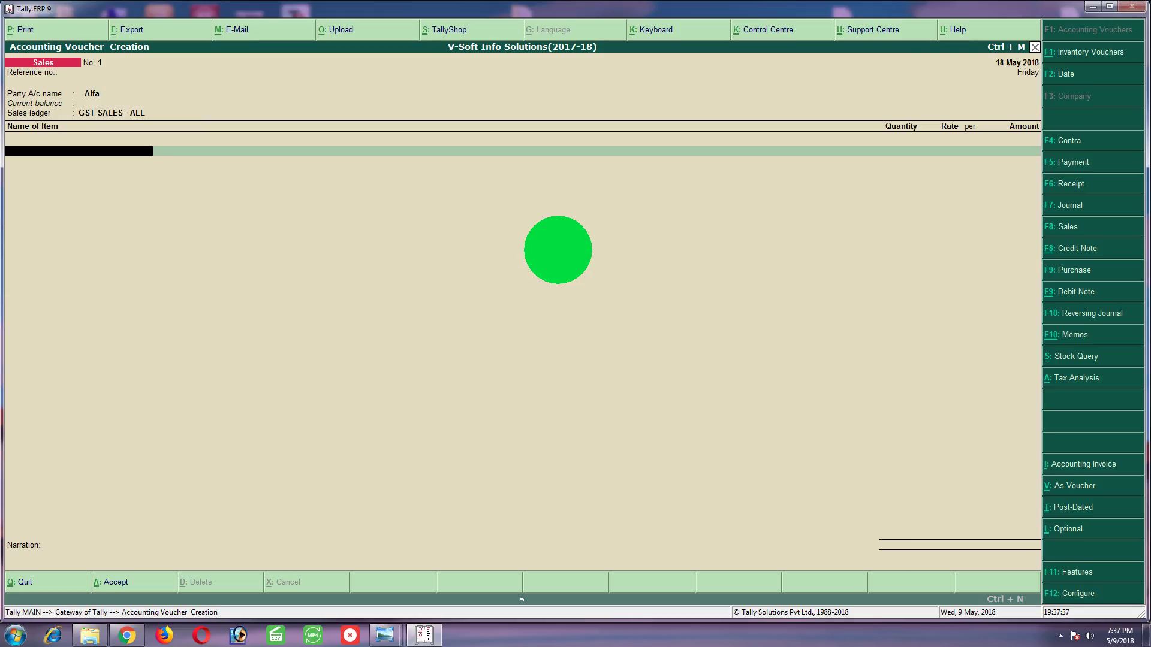
- Add the stock item GST HAND BOOK to the sales voucher with quantity 1 NO at a rate of 49000
key(Down)
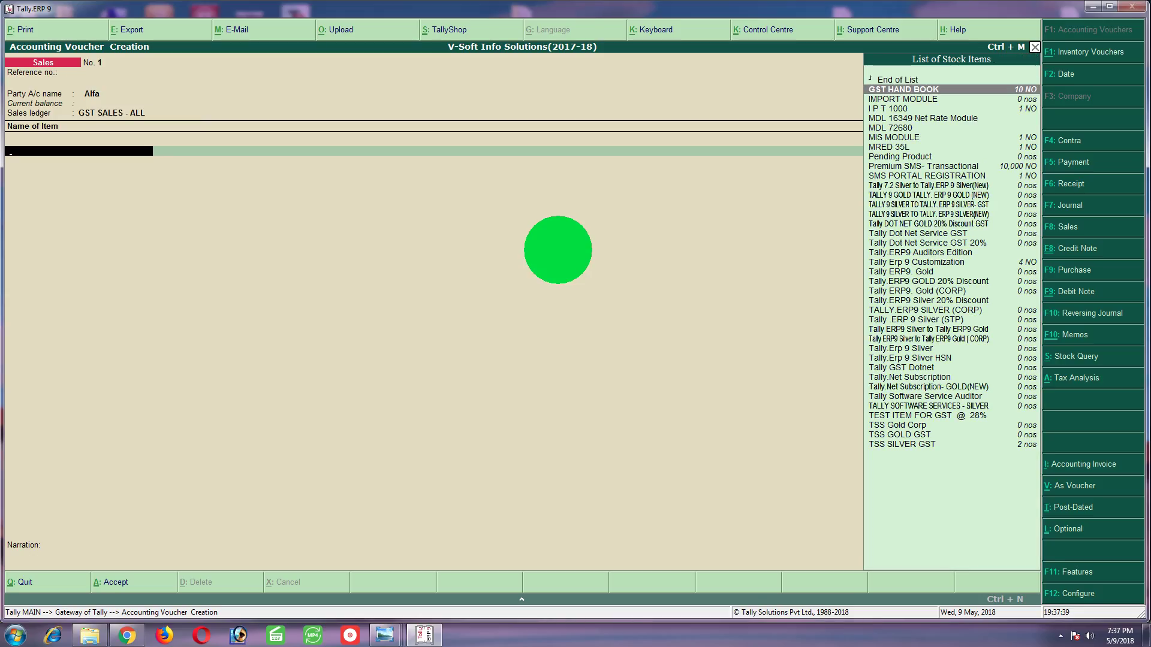
key(Return)
key(Return)
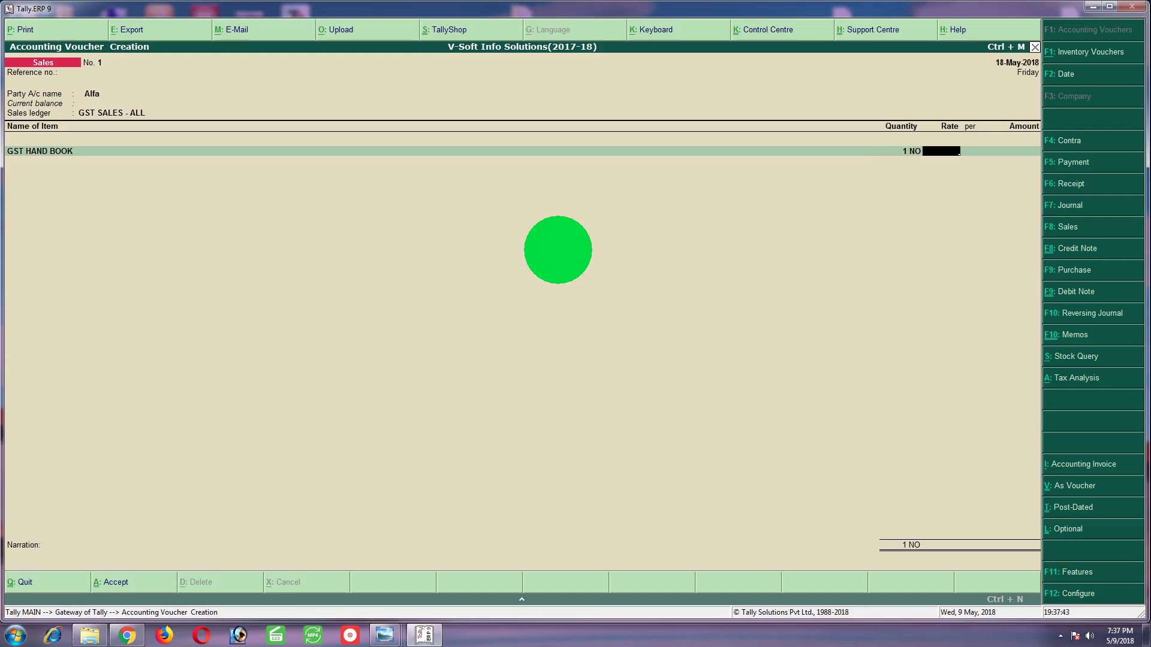
text(49000)
key(Return)
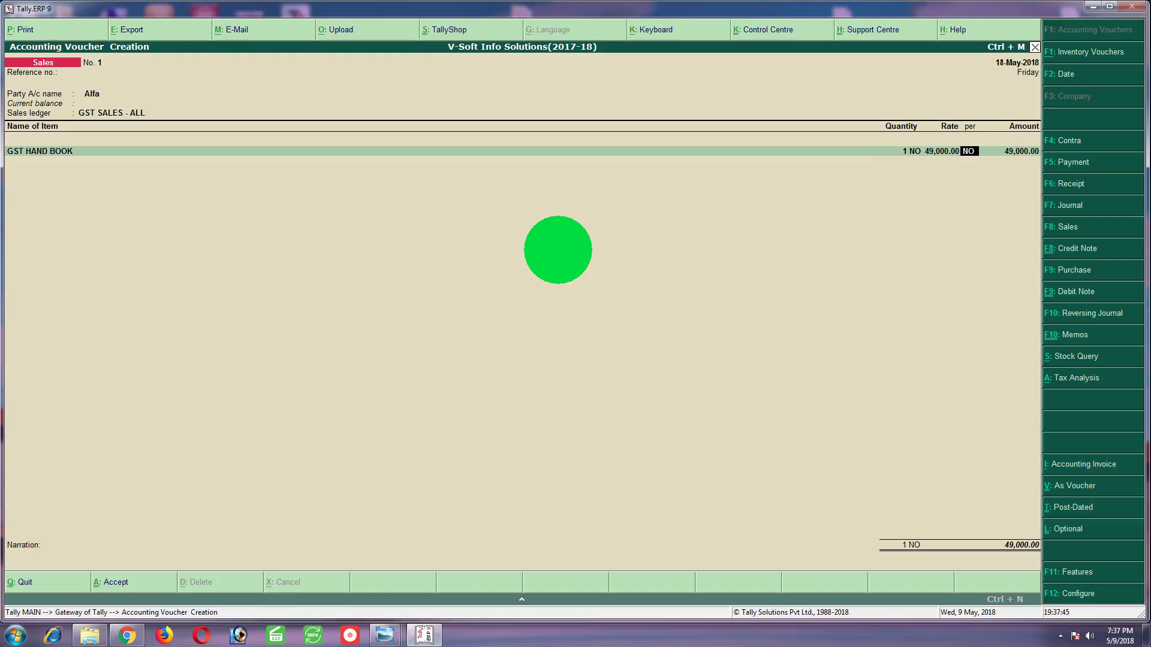
key(Return)
key(Return)
key(Return)
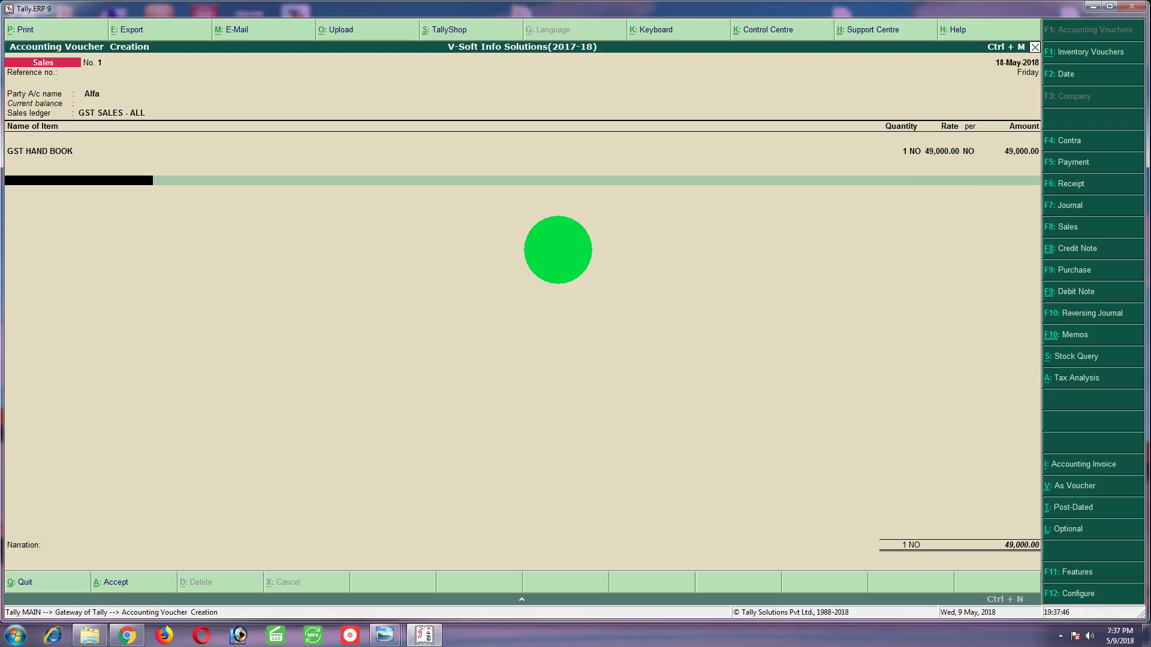
- Add the C G S T - ALL tax ledger below the stock item in the sales voucher
text(Cgs)
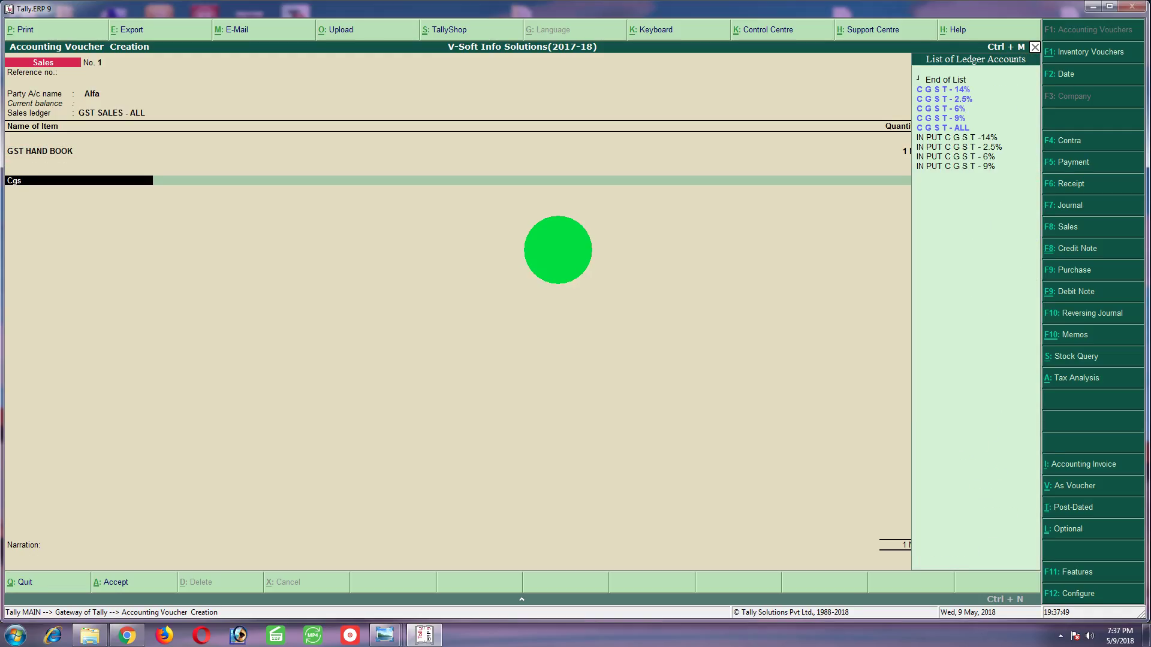
key(Down)
key(Down)
key(Down)
key(Down)
key(Return)
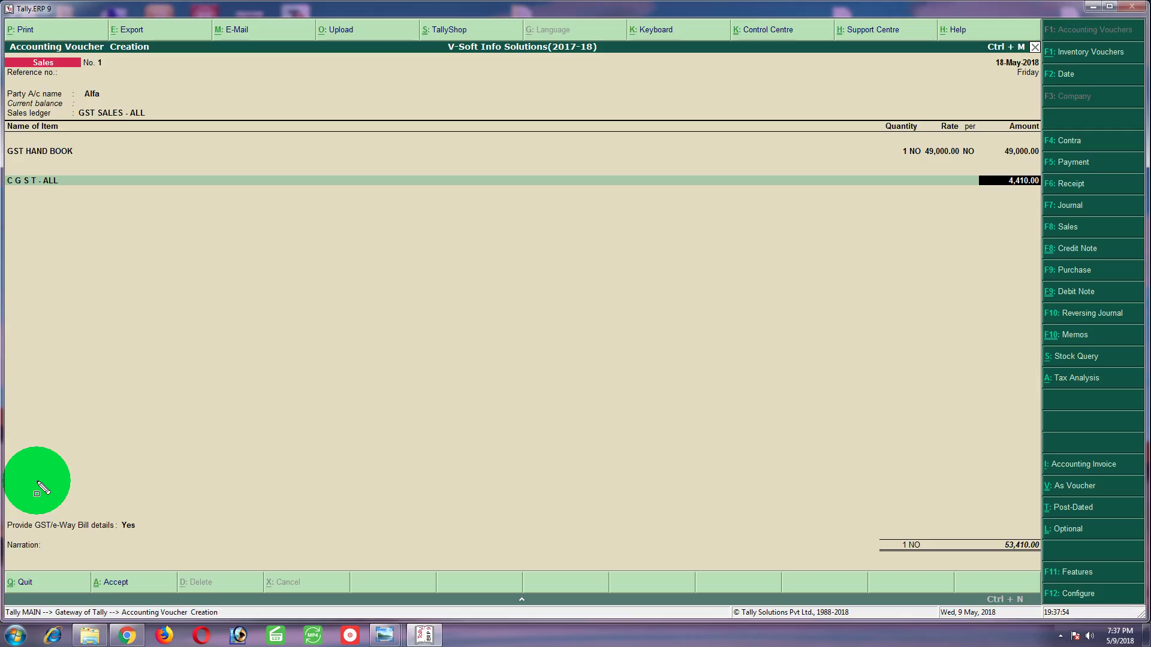
- Keep the option to provide GST/e-Way Bill details at Yes and open the voucher's e-Way Bill details
mouse_move(20, 483)
mouse_down()
mouse_move(14, 533)
mouse_move(176, 556)
mouse_up()
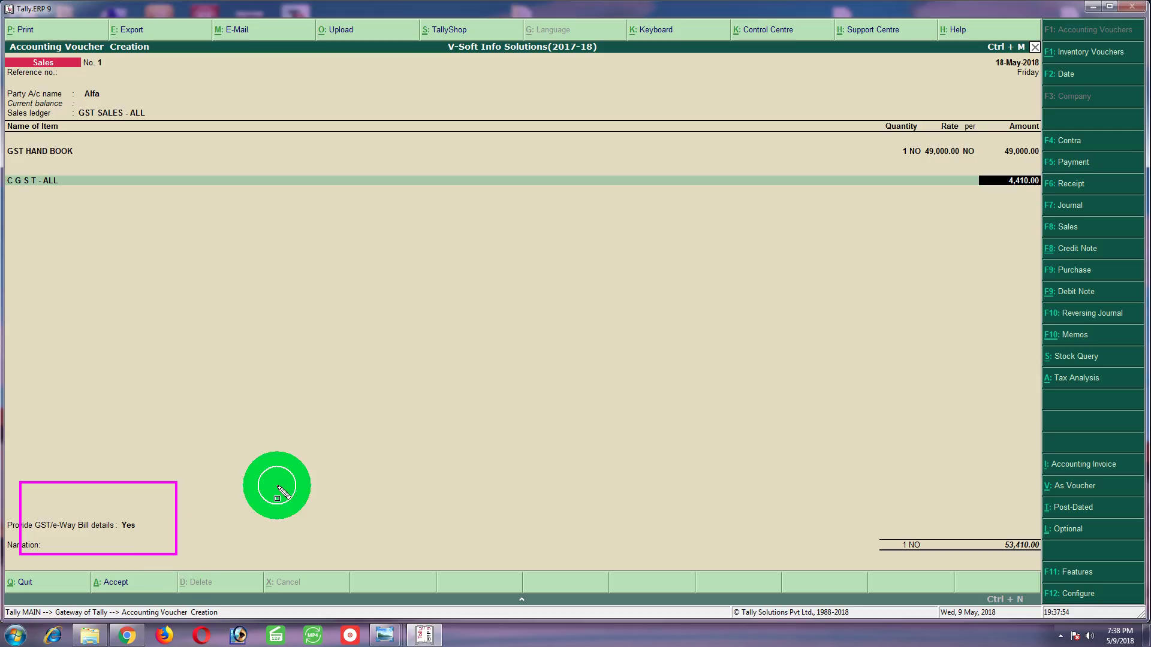
key(Escape)
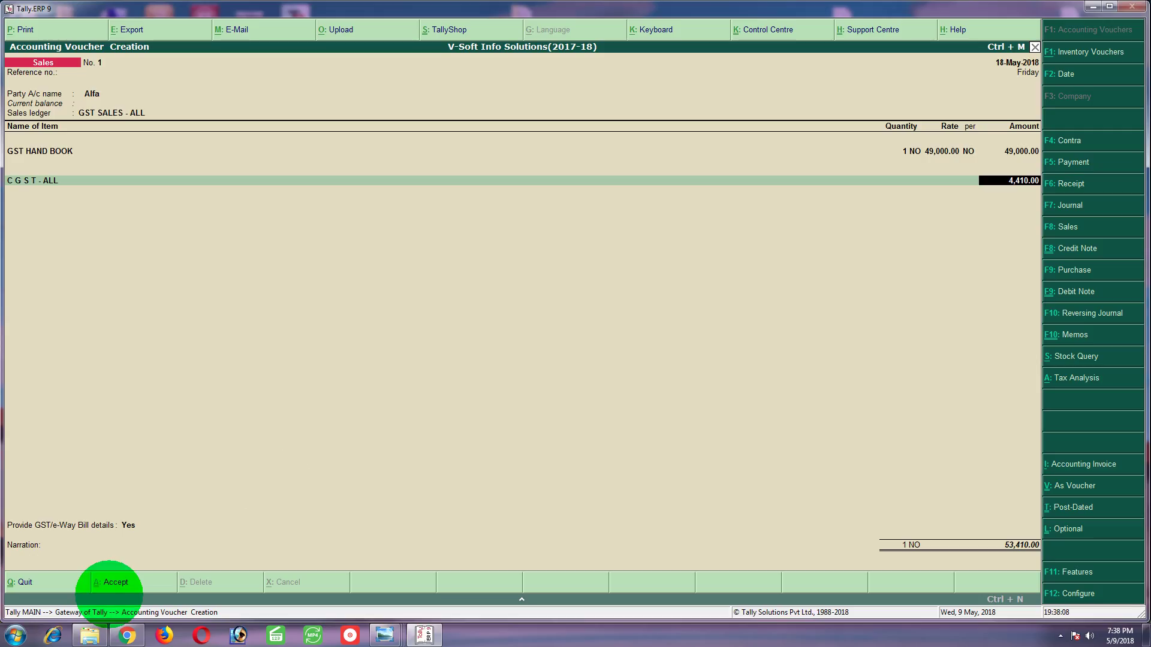
click(127, 525)
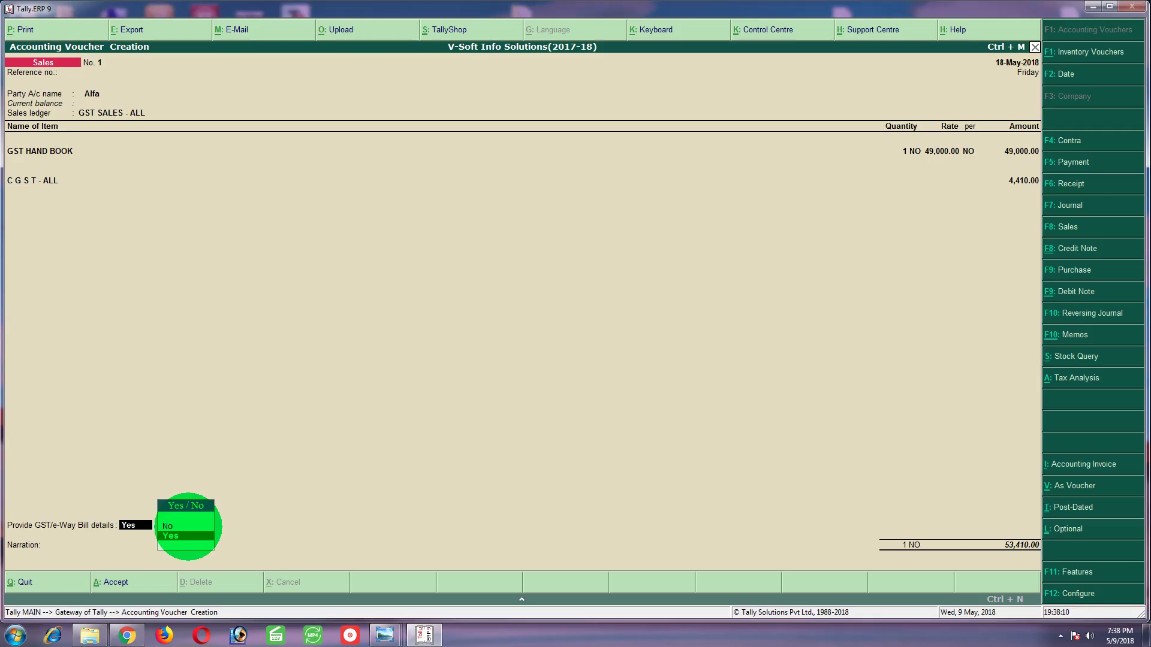
key(Return)
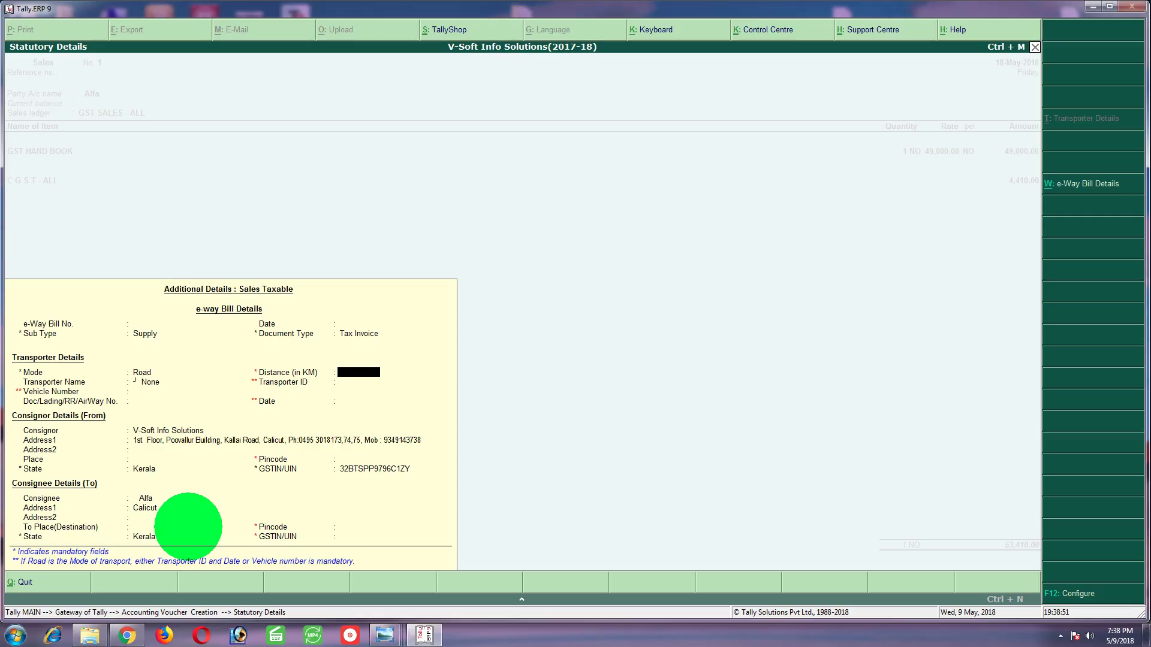
- Examine the e-Way Bill entry fields from bill number and transport distance to the consignor's place and pincode
key(BackSpace)
key(BackSpace)
key(BackSpace)
key(BackSpace)
key(BackSpace)
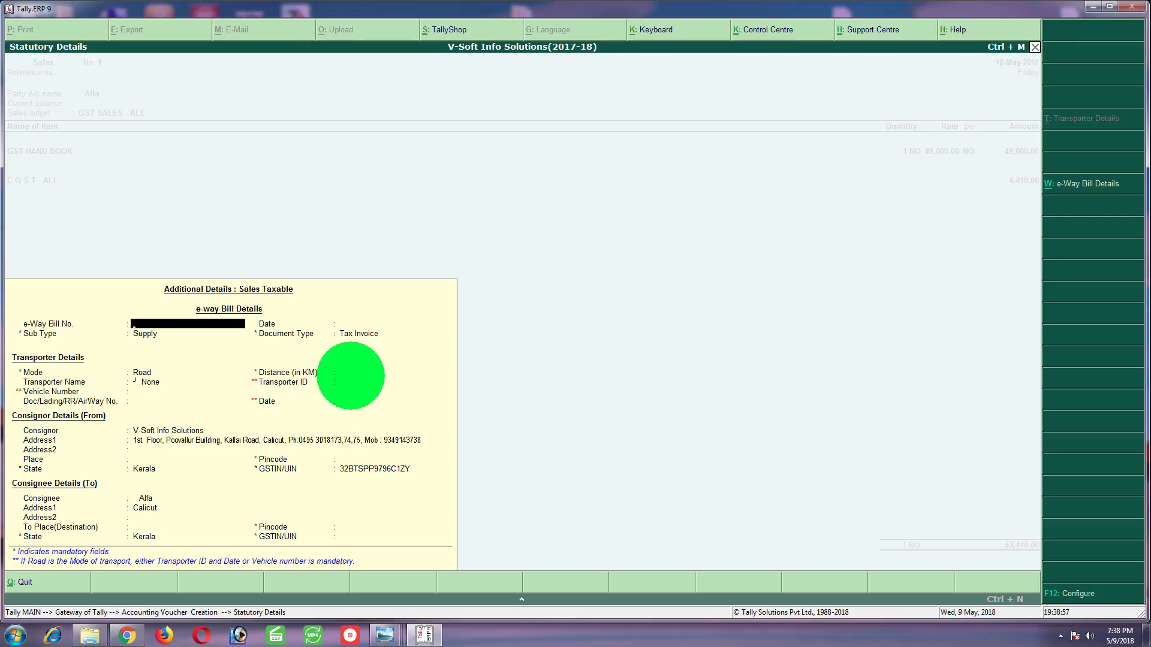
click(350, 373)
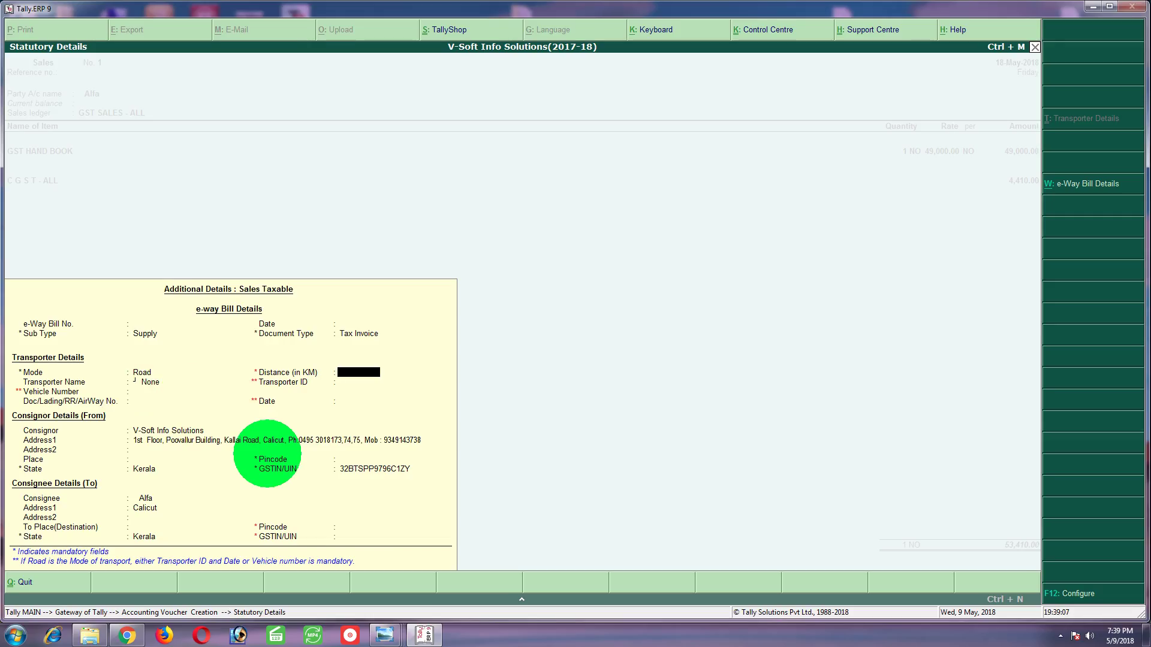
click(334, 462)
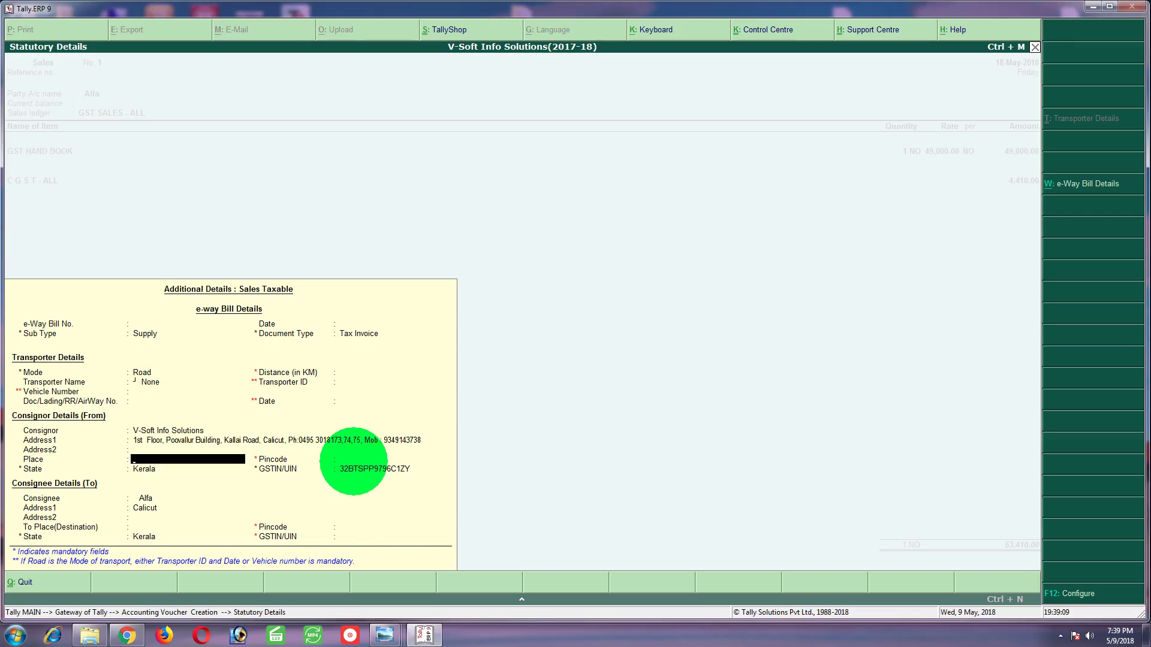
click(353, 460)
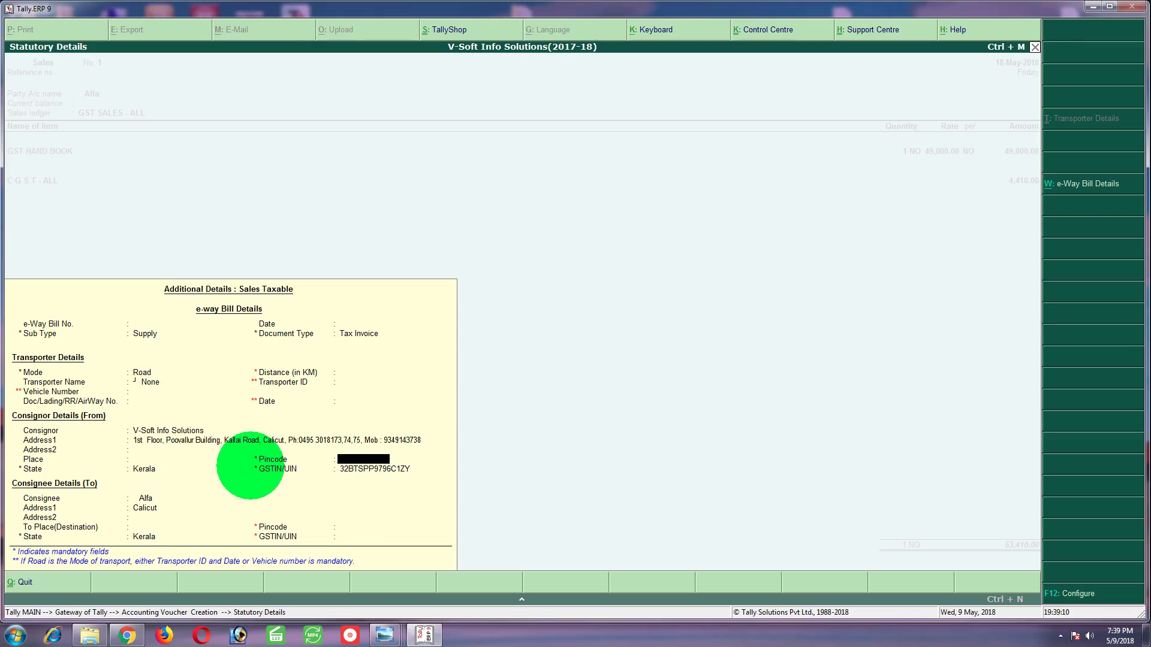